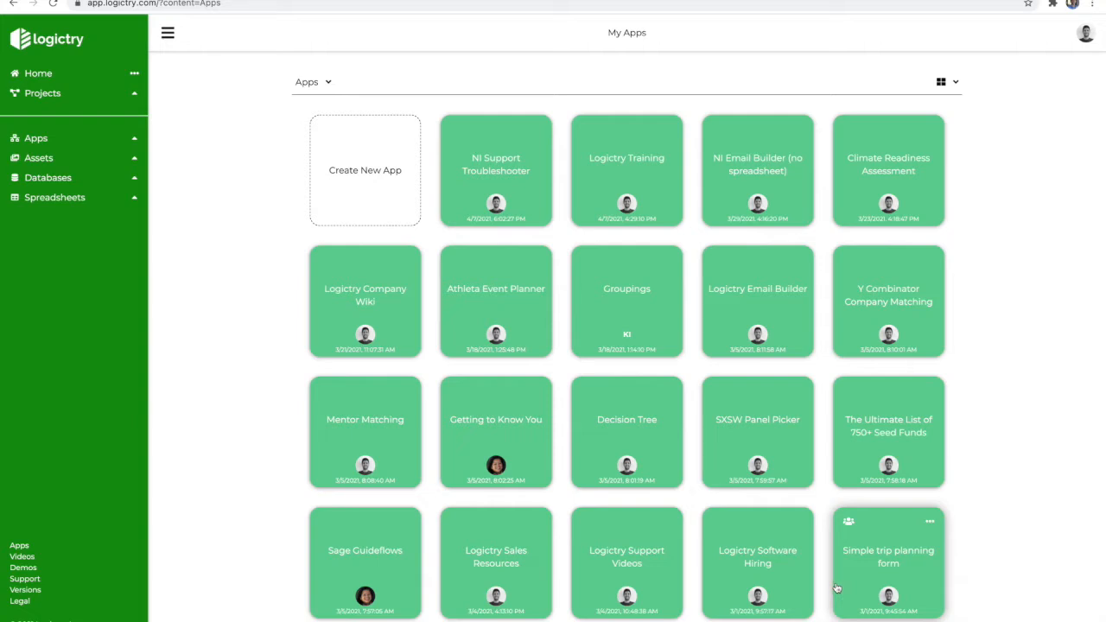
- Find the Founders Academy Essentials Workbook in the apps list and view its Developing Your Idea page, returning to the list
scroll(320, 596, down, 2)
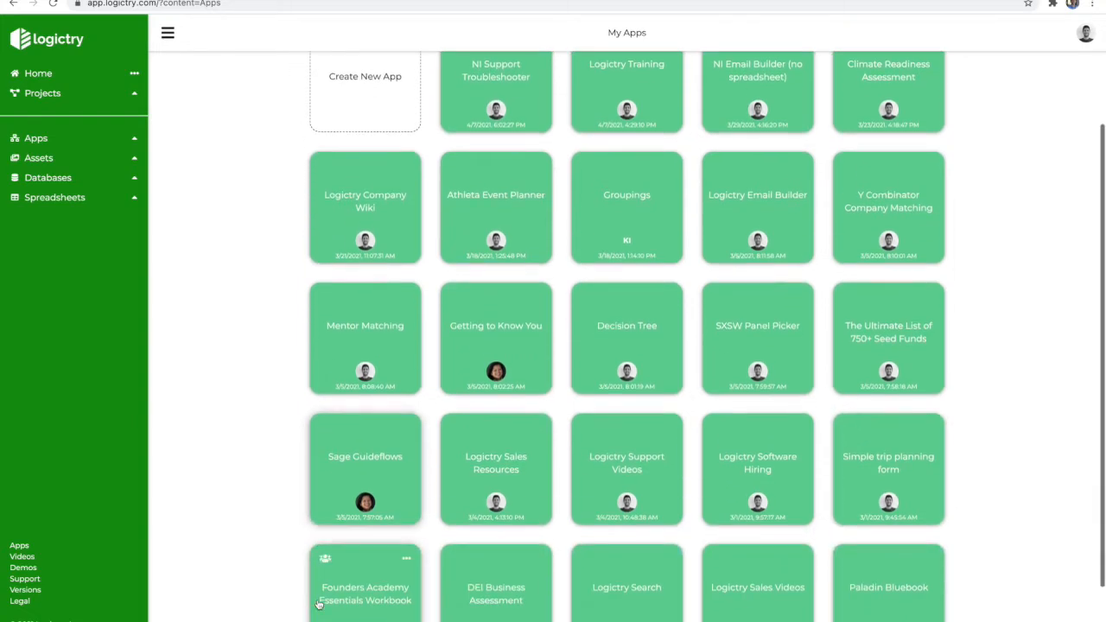
scroll(319, 604, down, 1)
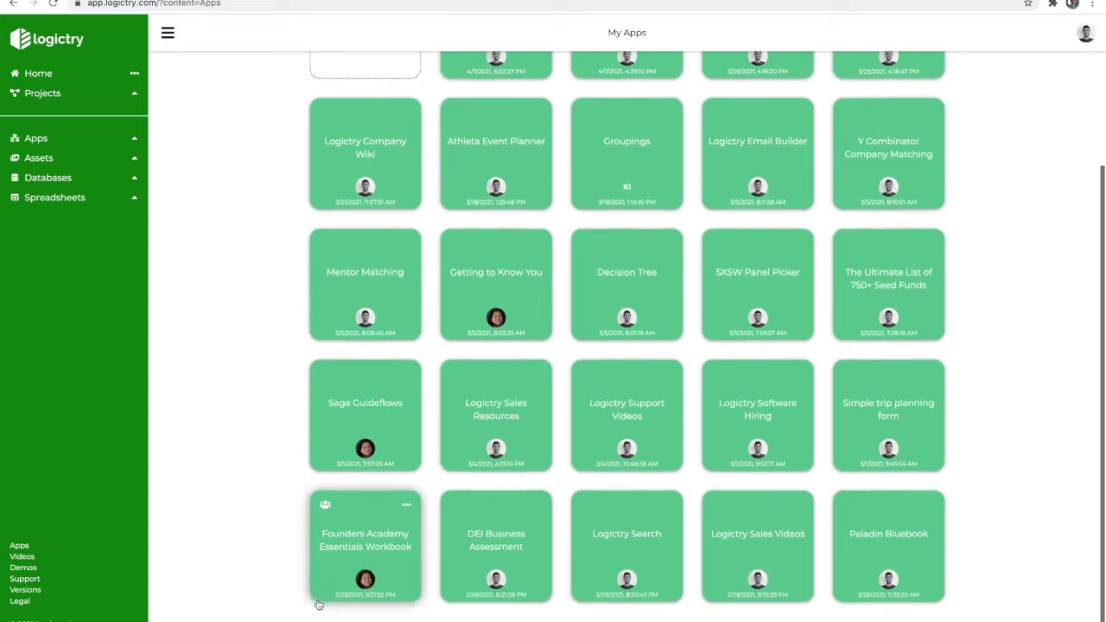
scroll(585, 442, up, 1)
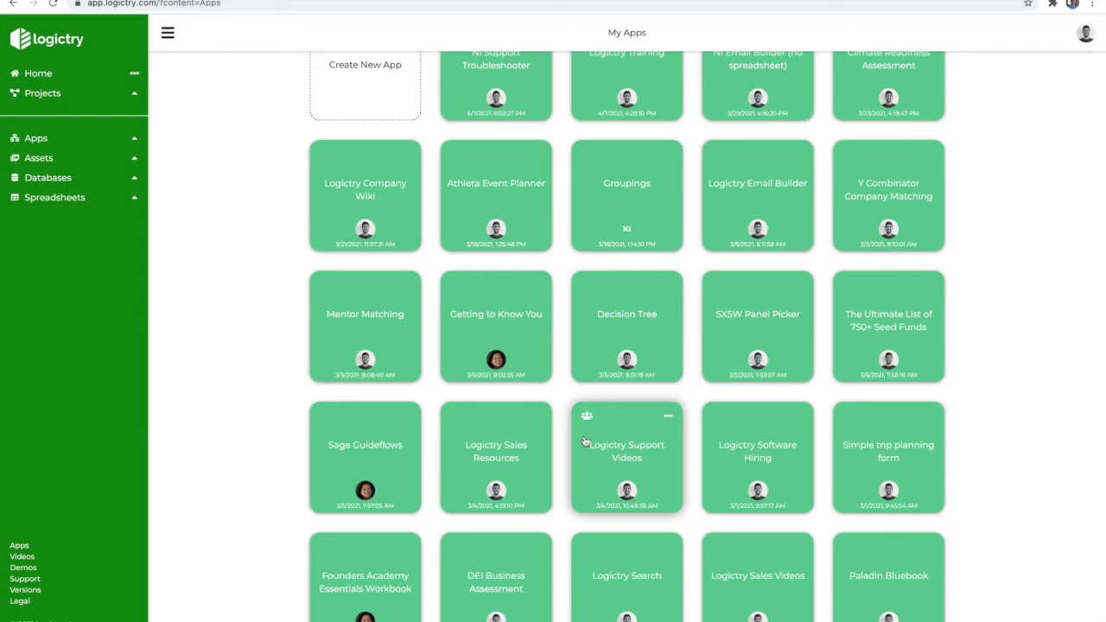
scroll(262, 373, down, 2)
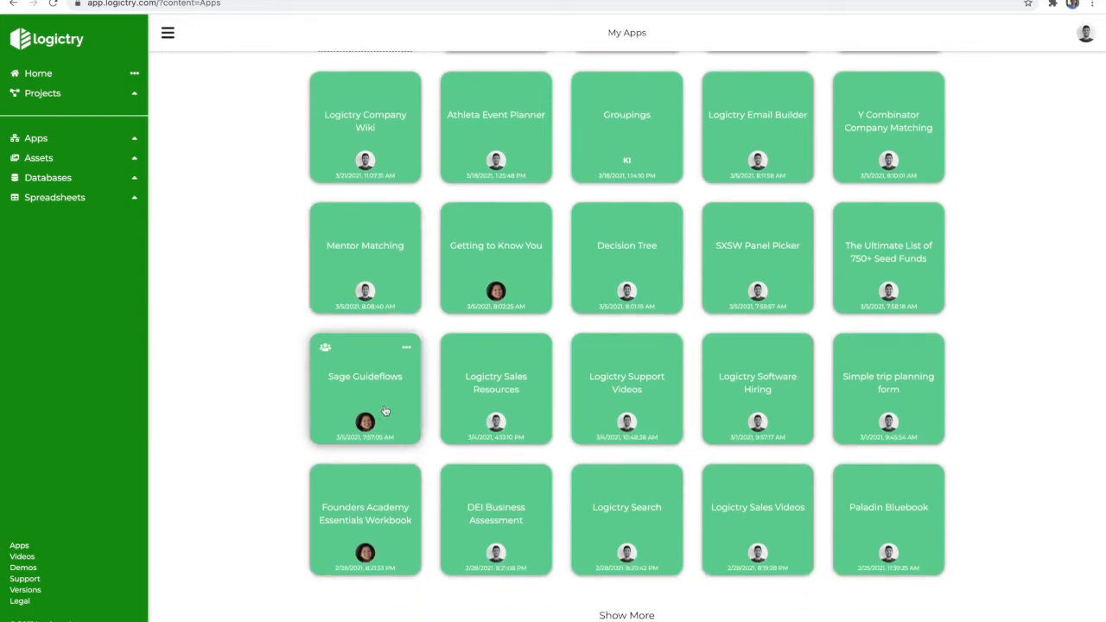
click(368, 515)
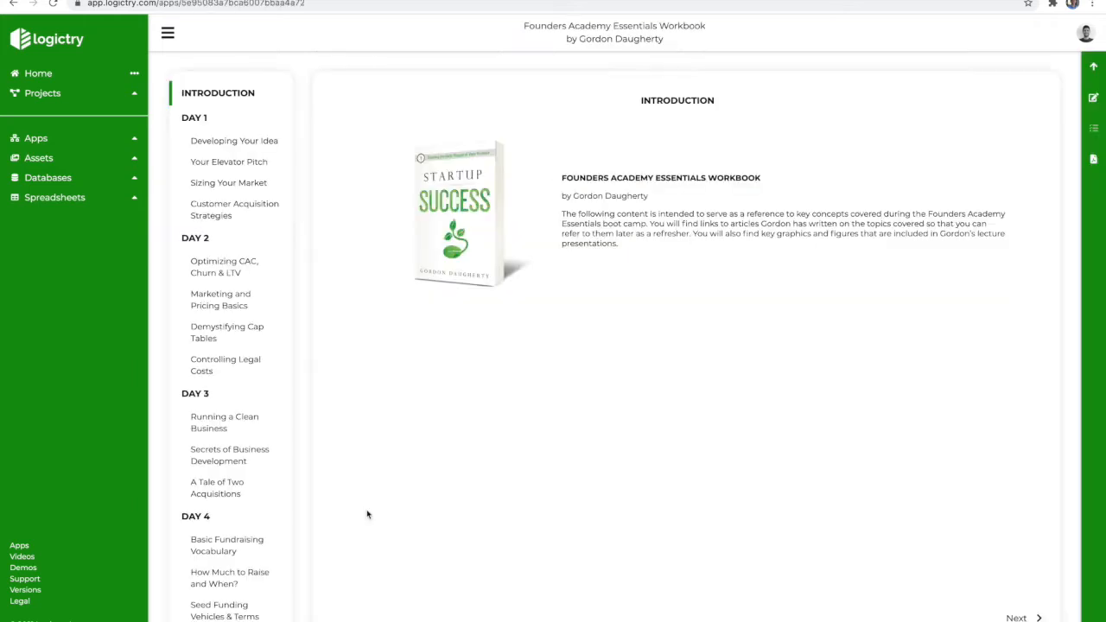
click(243, 130)
click(241, 142)
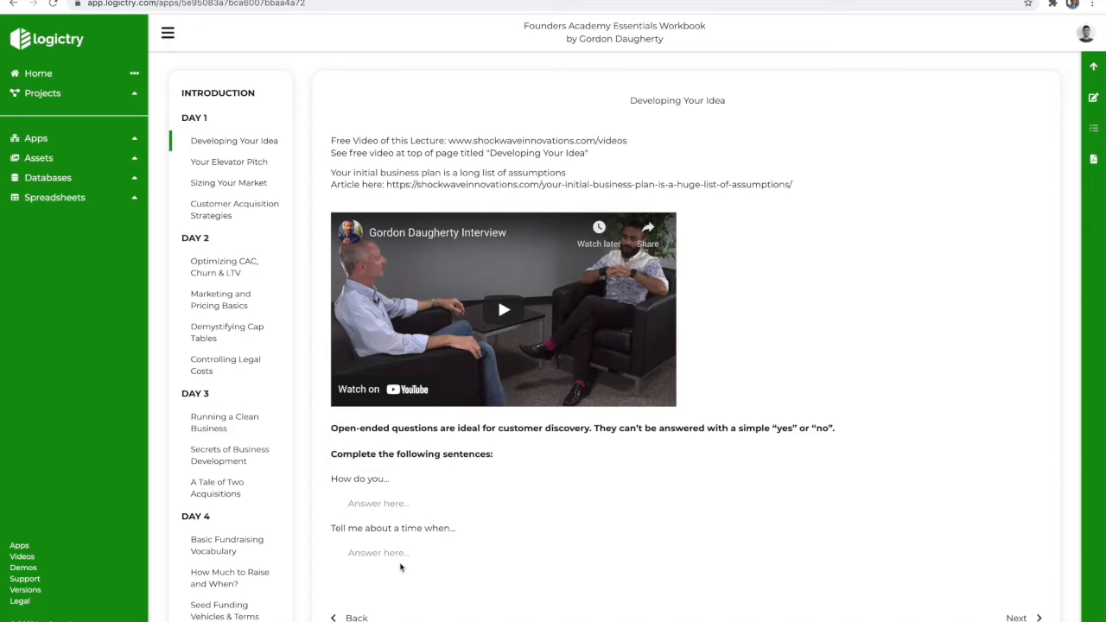
scroll(60, 401, left, 5)
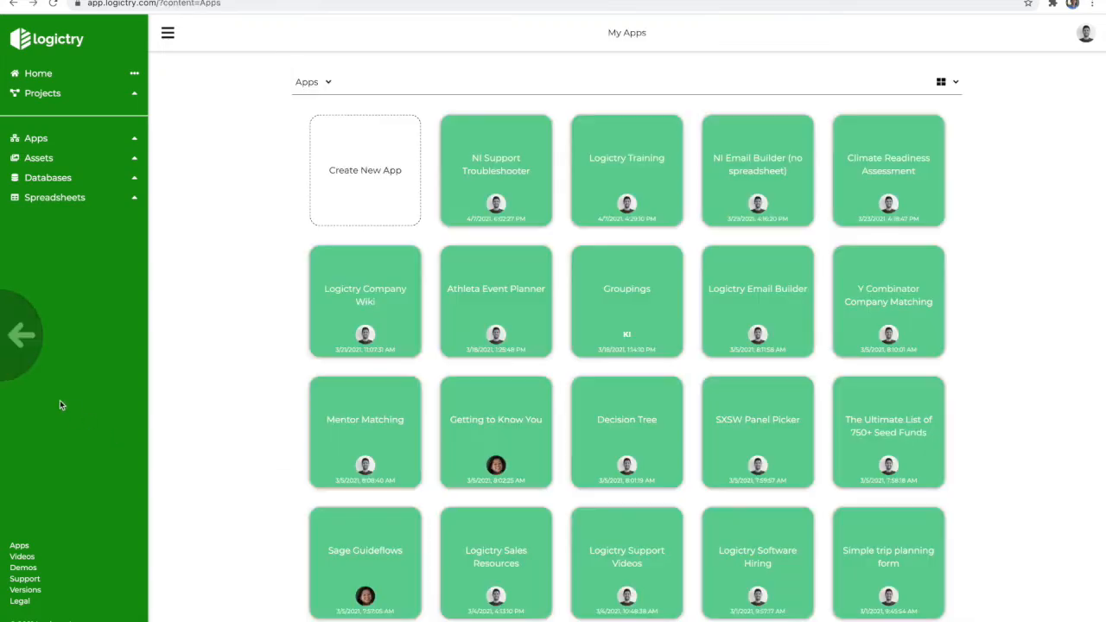
- View the opening pages of the Sage Guideflows and Getting to Know You apps, returning to the apps list
scroll(358, 420, down, 2)
click(359, 415)
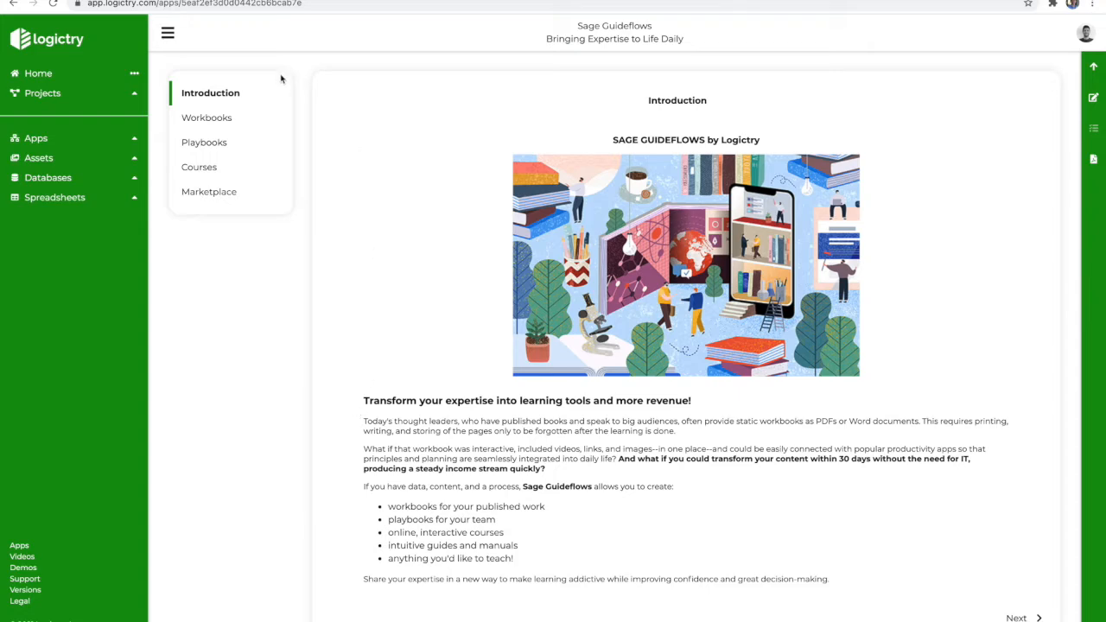
scroll(75, 314, left, 5)
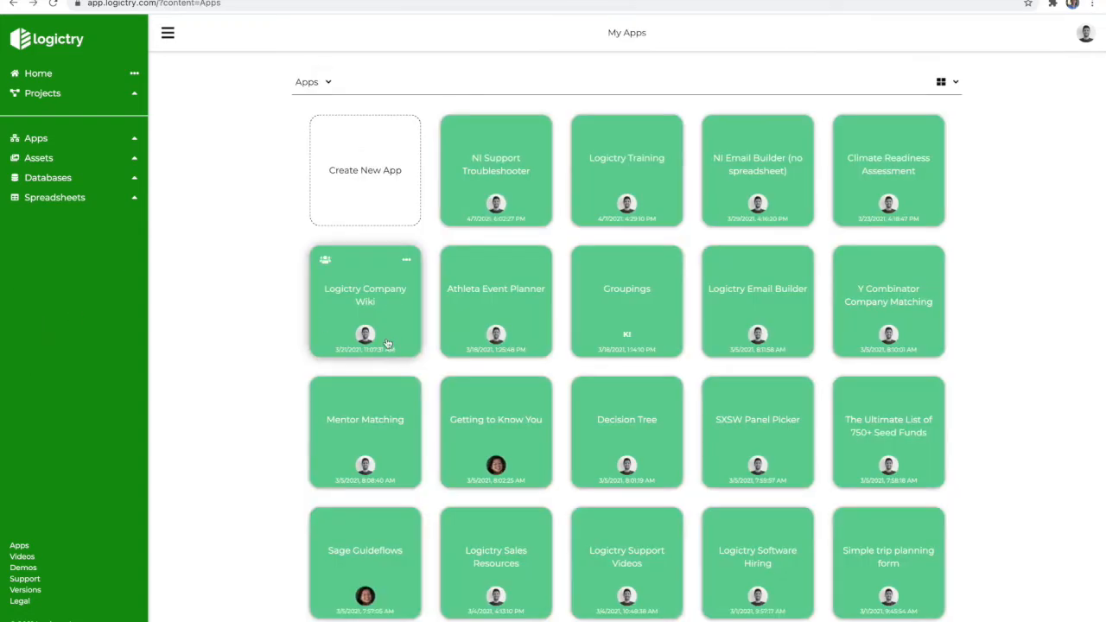
click(499, 442)
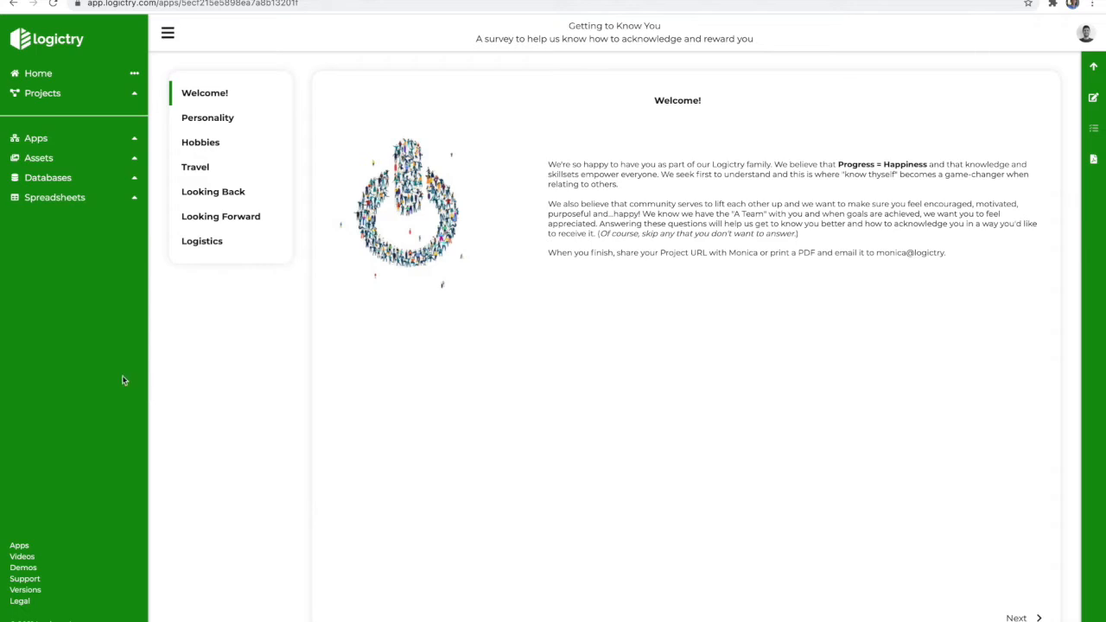
scroll(123, 380, left, 5)
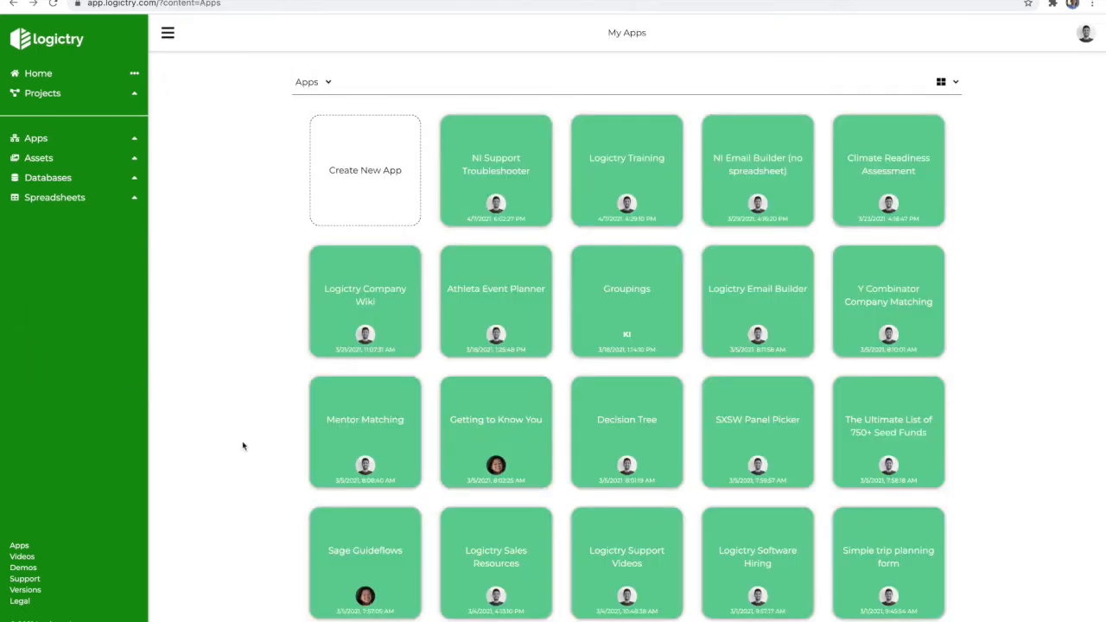
- Open the Athleta Event Planner app and expand the Location questions under Logistics
scroll(260, 458, down, 3)
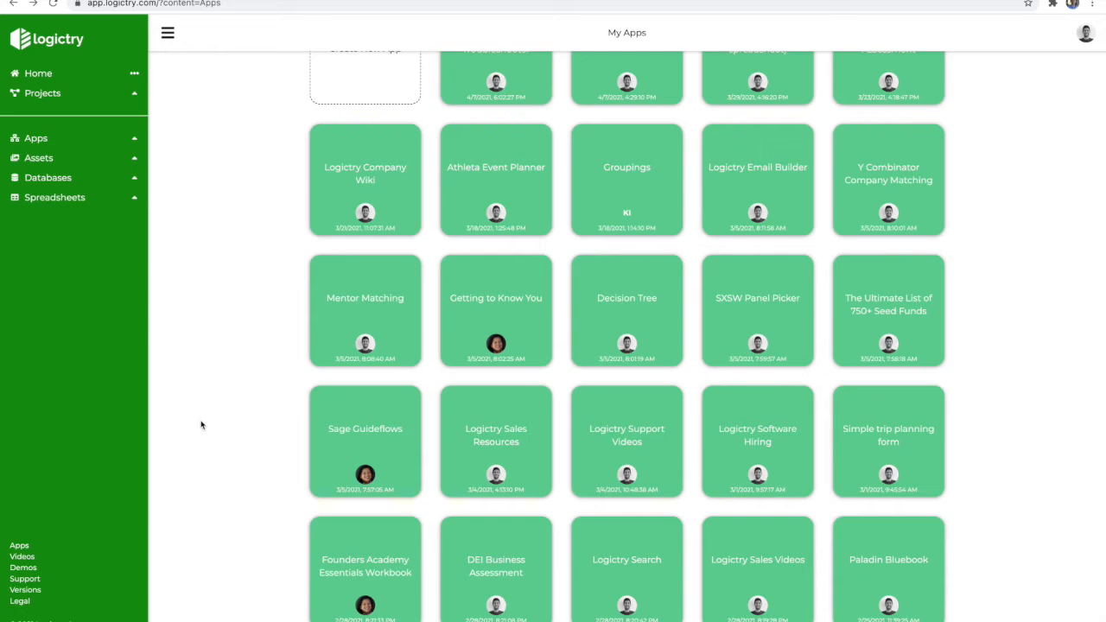
scroll(202, 425, up, 1)
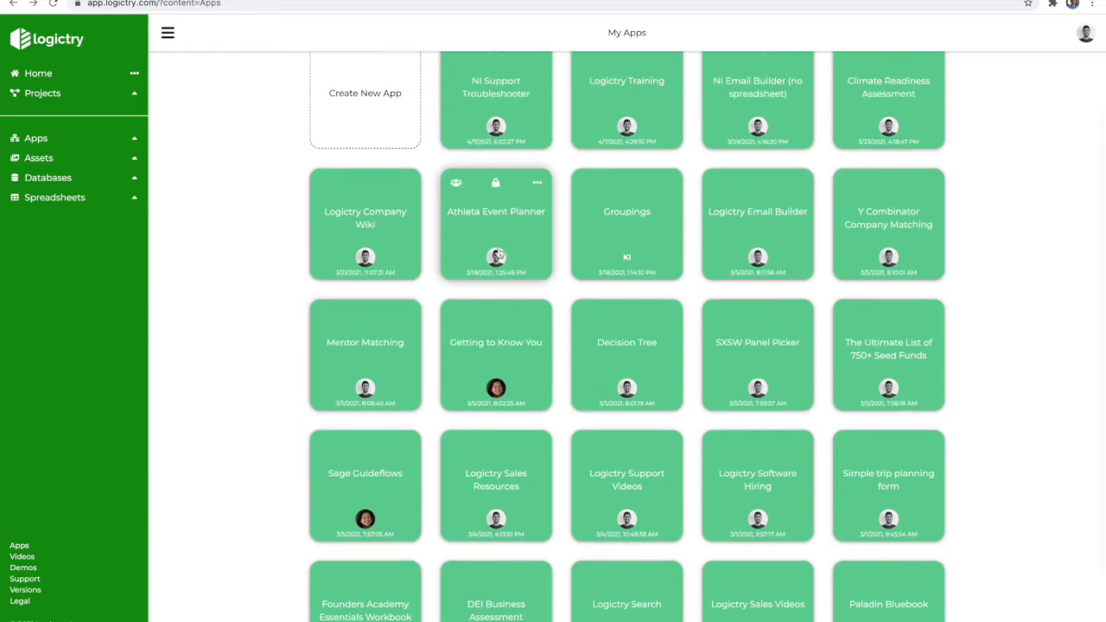
click(490, 235)
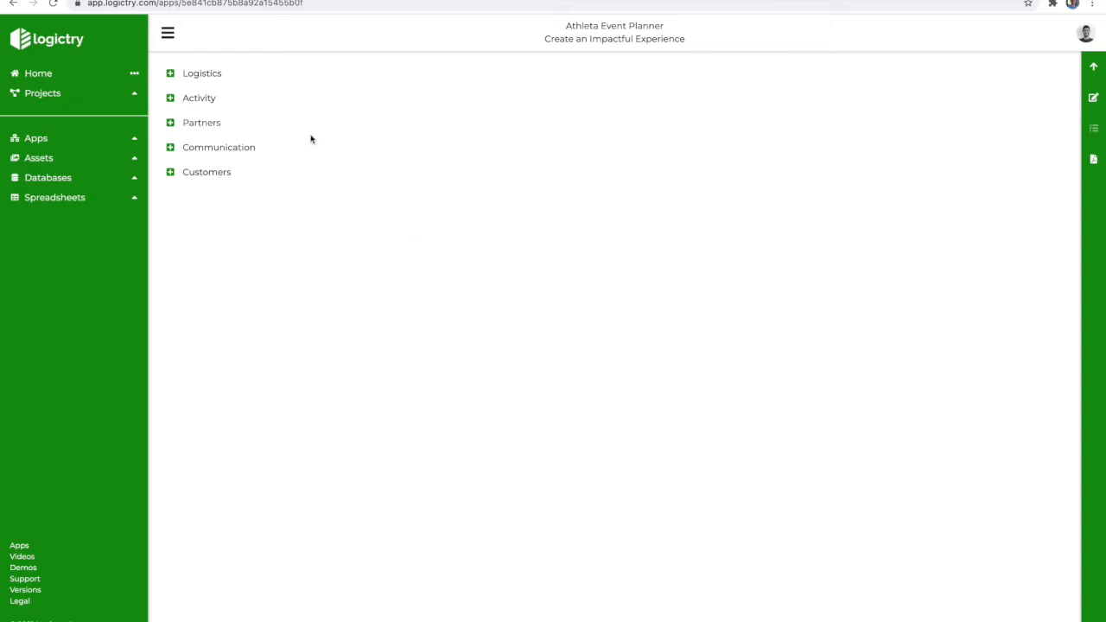
click(205, 79)
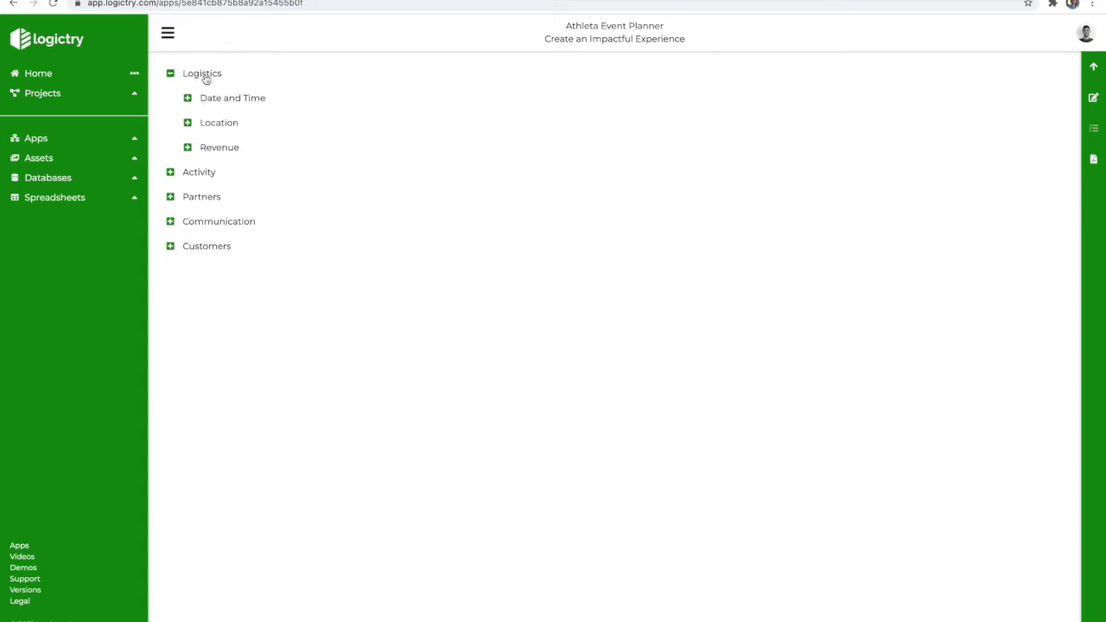
click(217, 124)
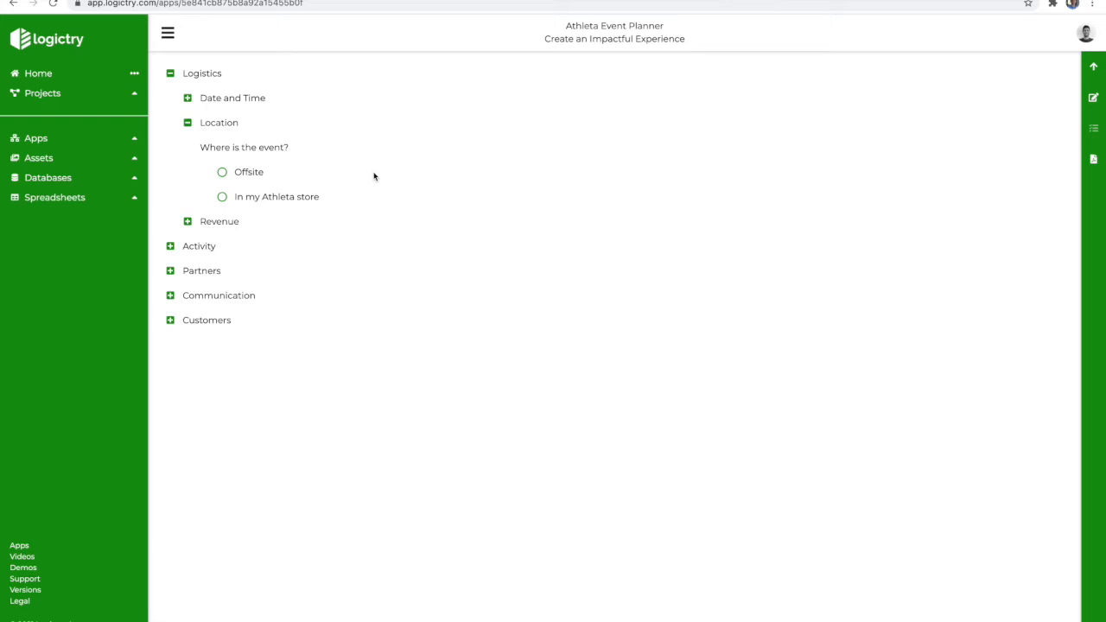
- Examine the follow-up questions for an Offsite event with space rental fees and for one in my Athleta store
click(221, 173)
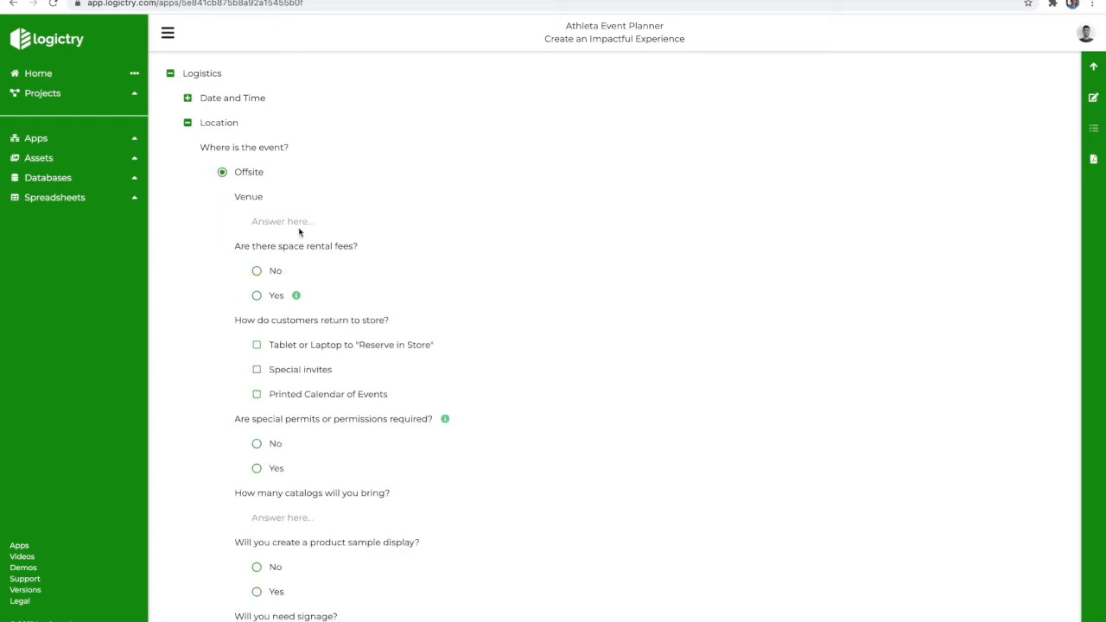
click(257, 295)
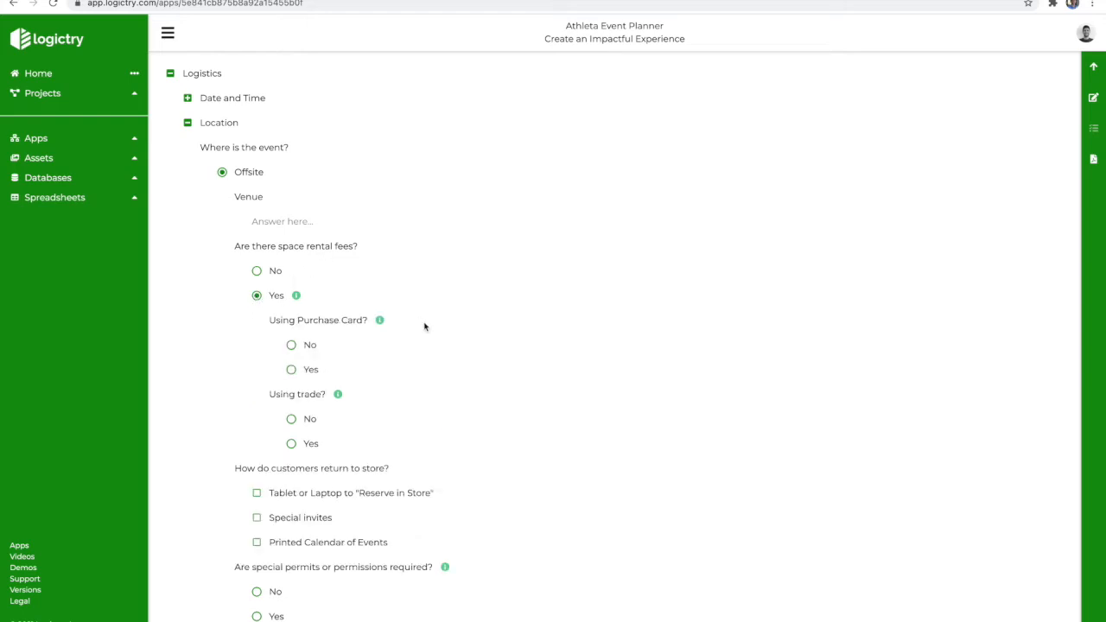
click(221, 172)
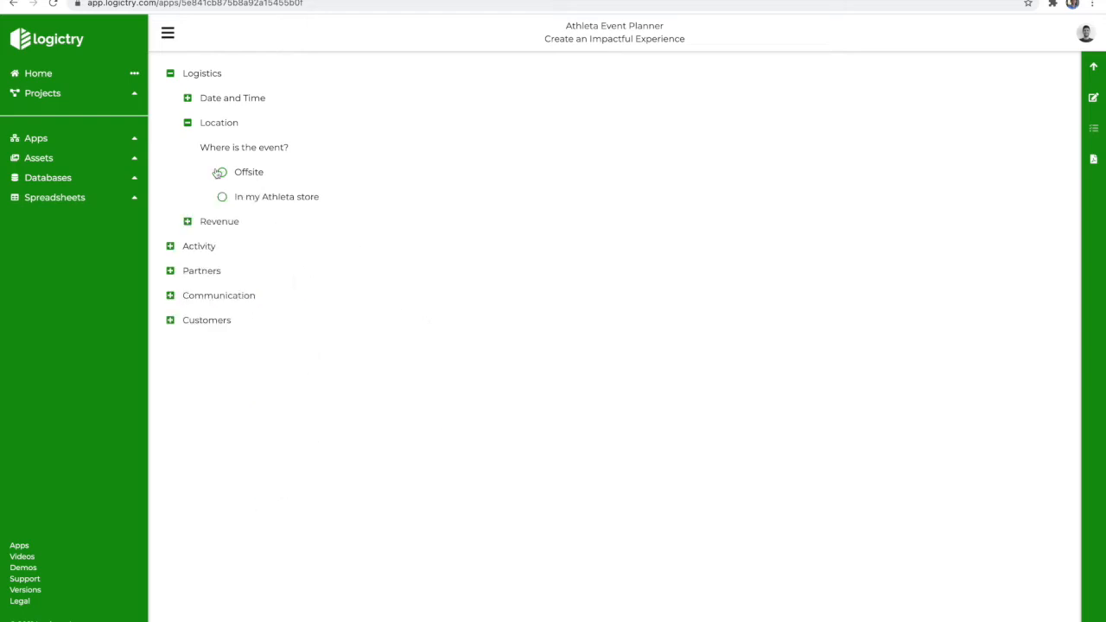
click(221, 195)
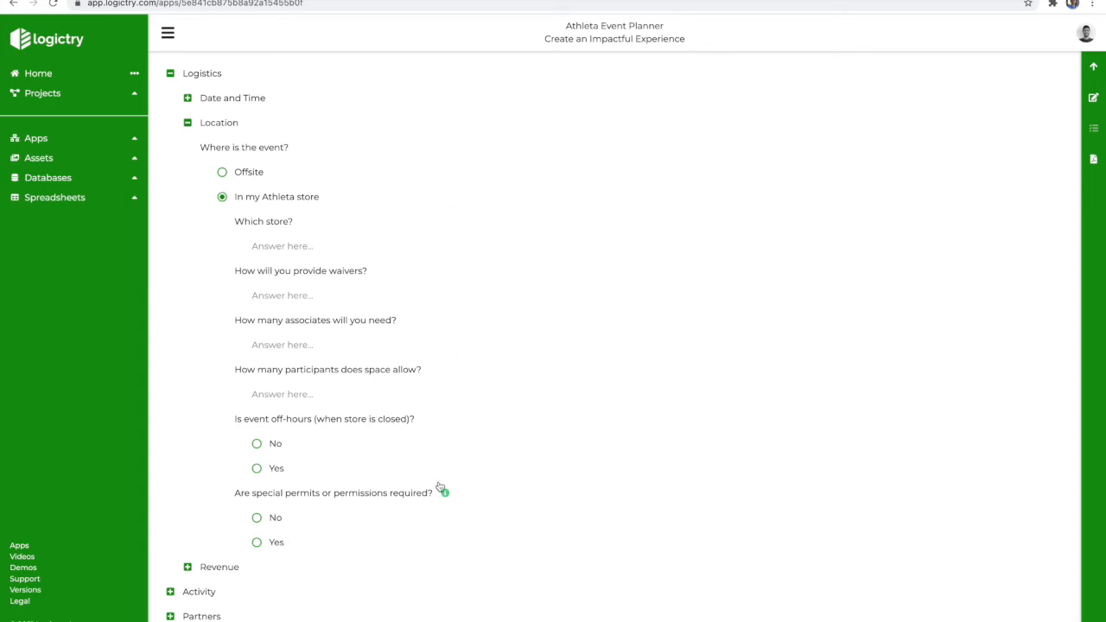
mouse_move(445, 493)
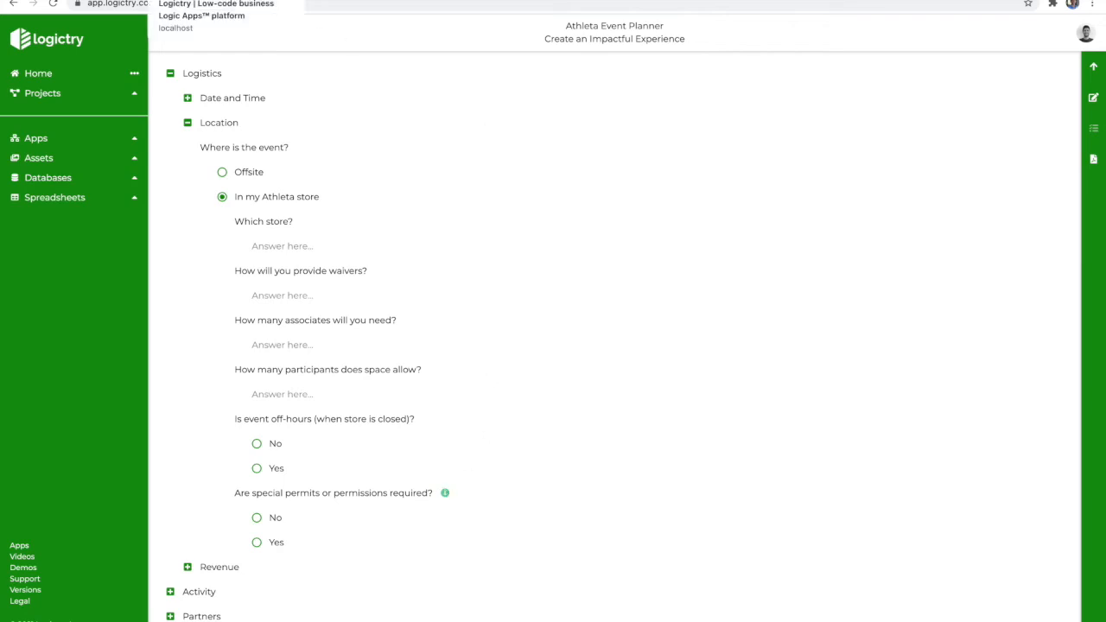
- Switch to the localhost Logictry site, create a blank app and title it First E-Learning Module
click(216, 0)
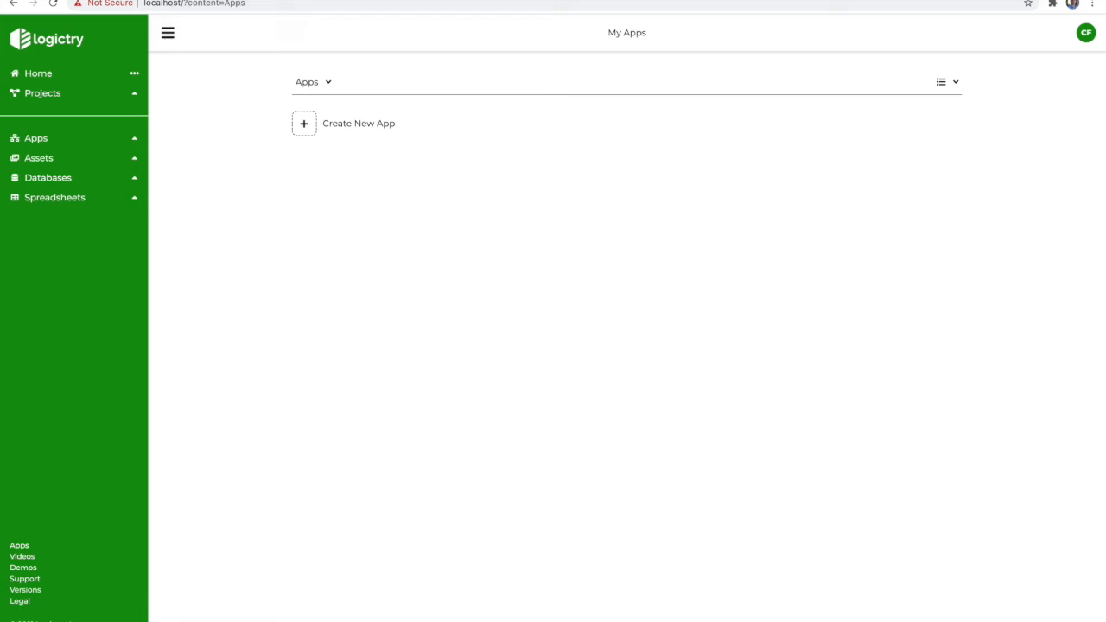
click(345, 127)
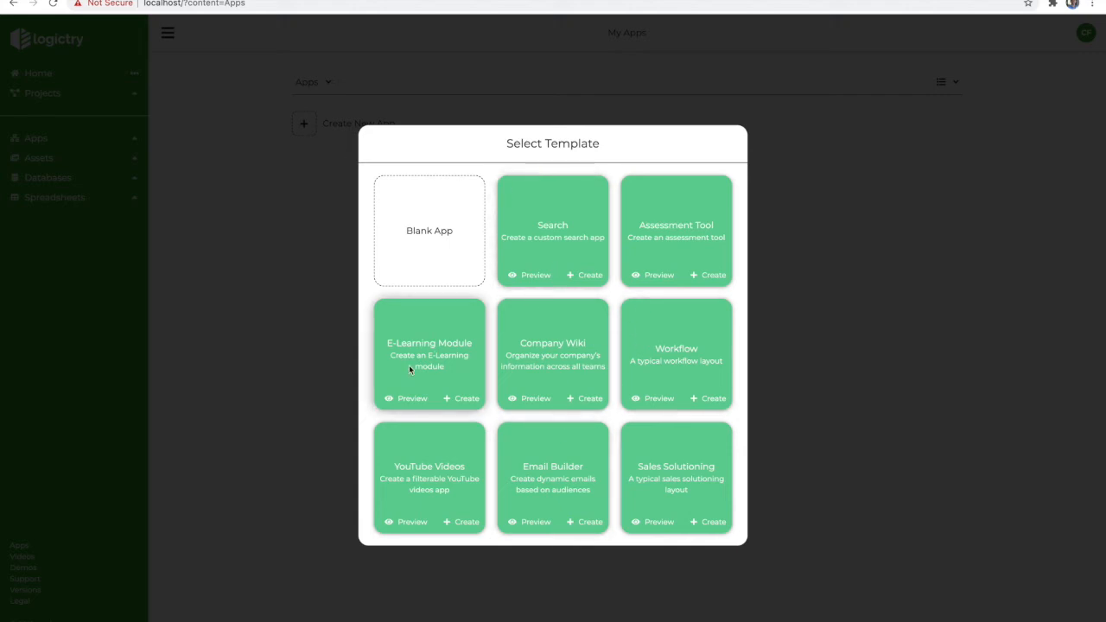
click(419, 218)
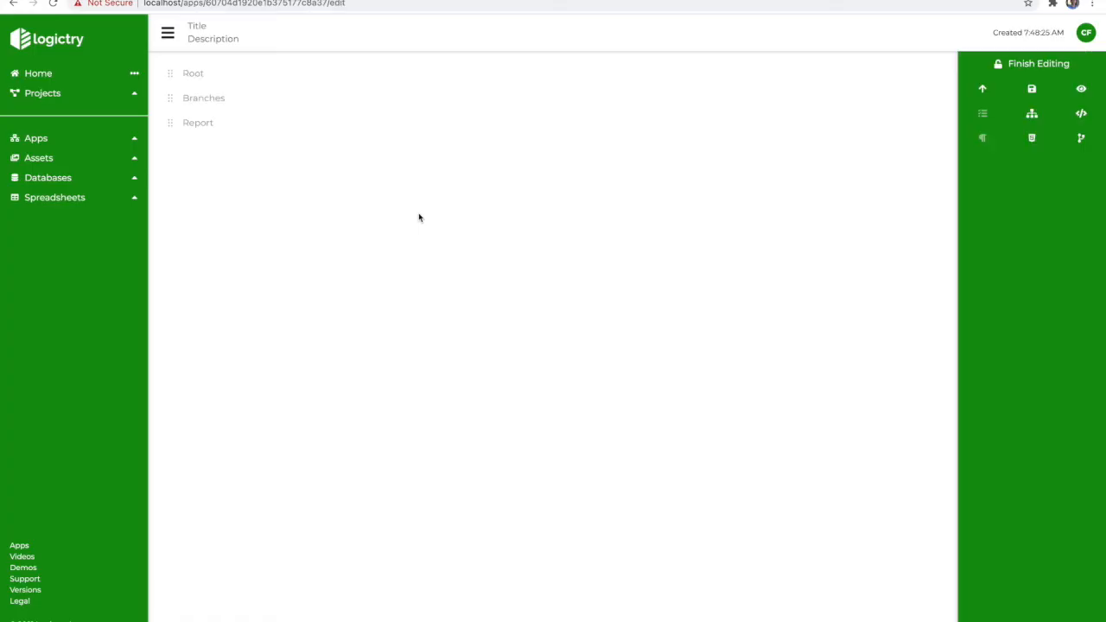
click(221, 25)
text(Flrst E-Learning)
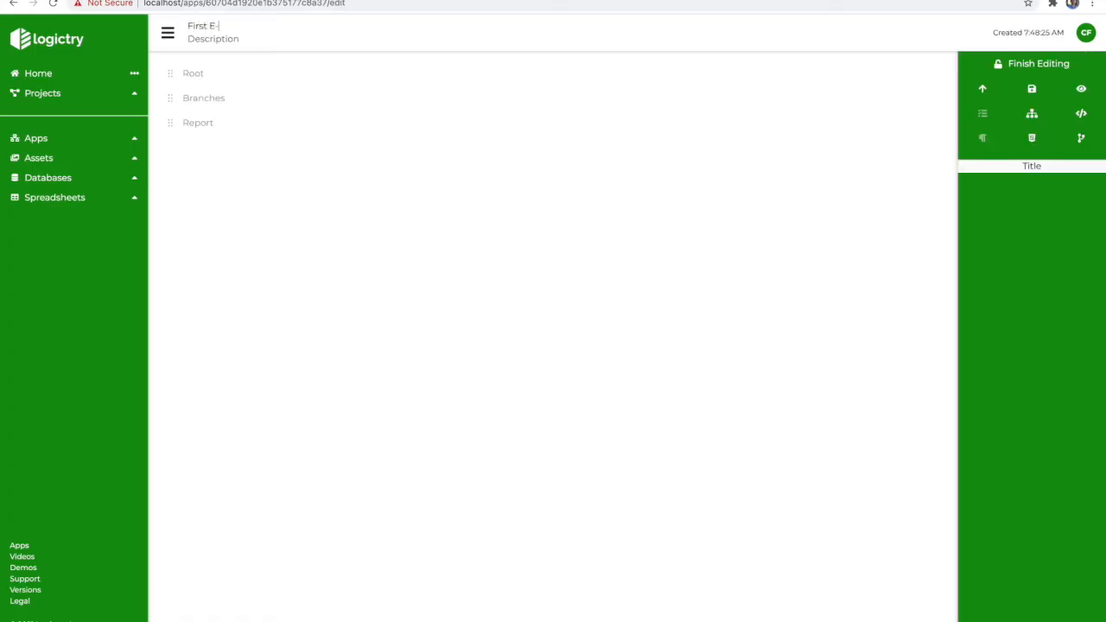
text( Module)
- Add a Wiki inside the Root with three categories named Part 1, Part 2 and Part 3
click(210, 74)
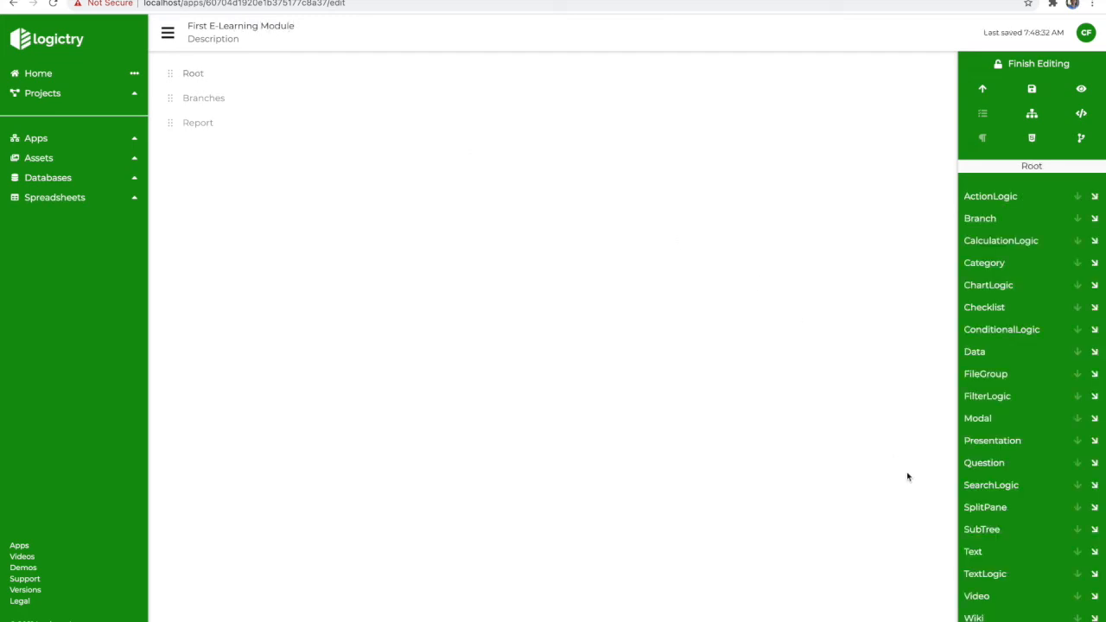
click(1094, 617)
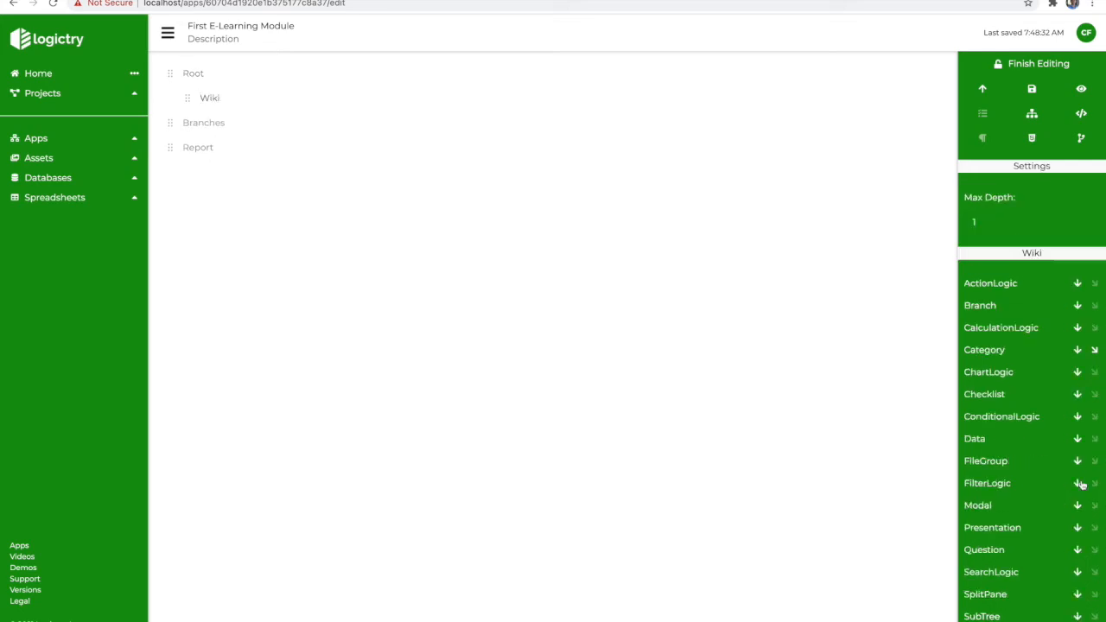
click(1094, 349)
text(Part 1)
key(Return)
text(Part 2)
key(Return)
text(Part)
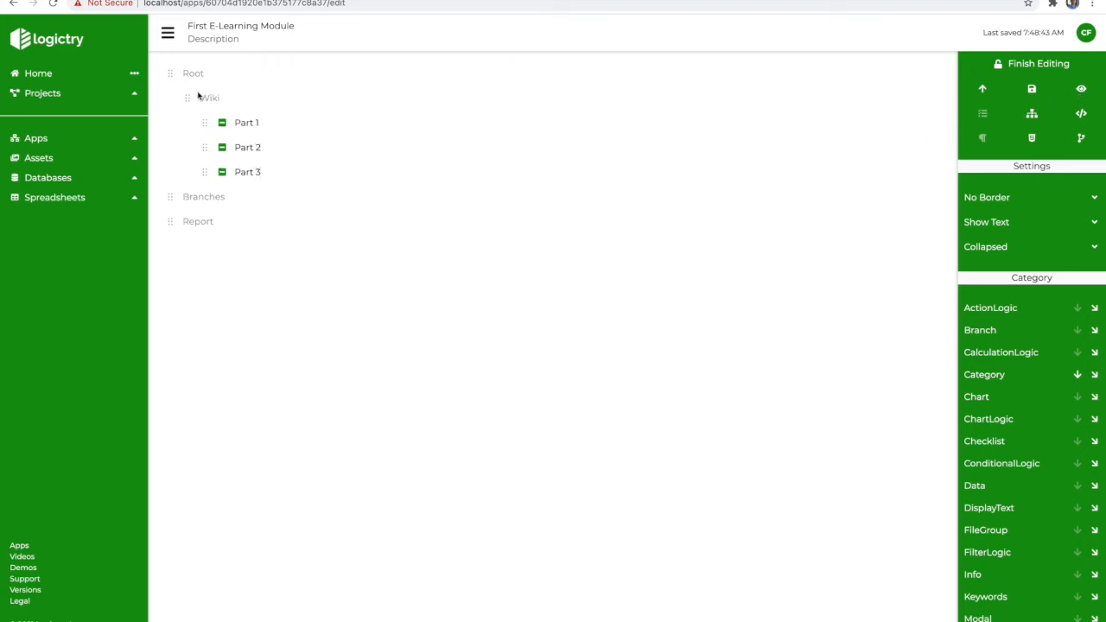
- Preview the module and view the Part 1, Part 2 and Part 3 pages
click(1083, 90)
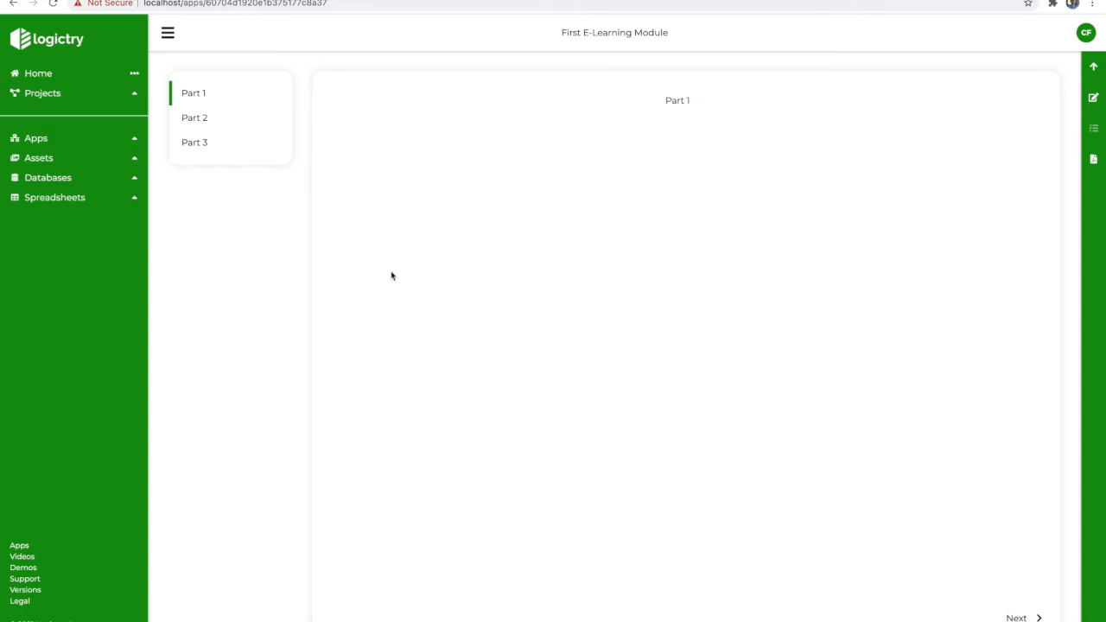
click(218, 119)
click(226, 144)
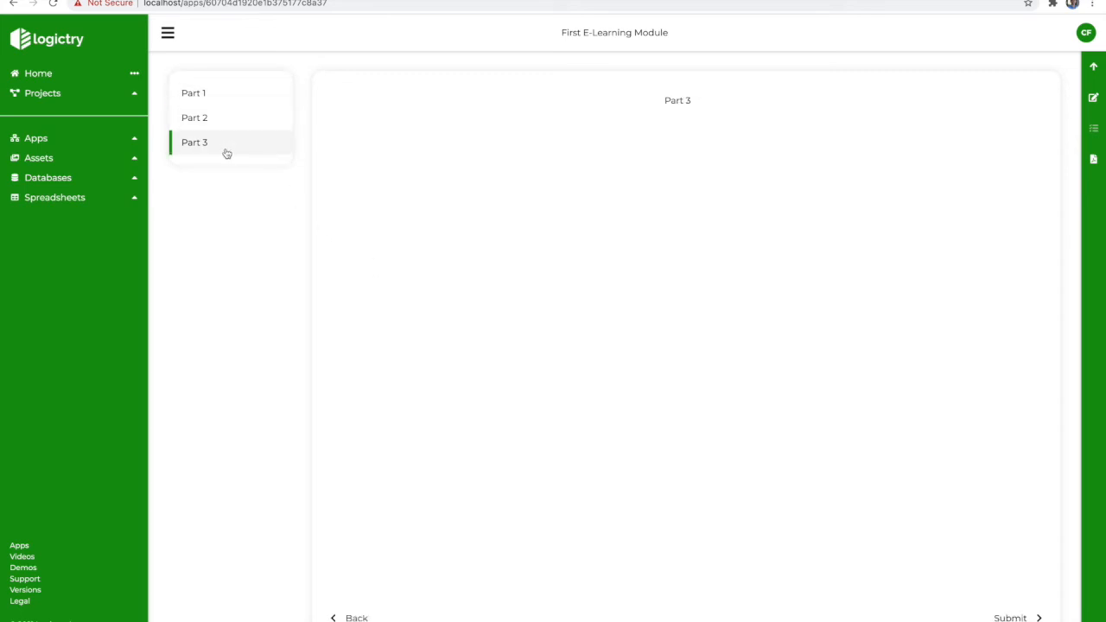
click(234, 126)
click(227, 95)
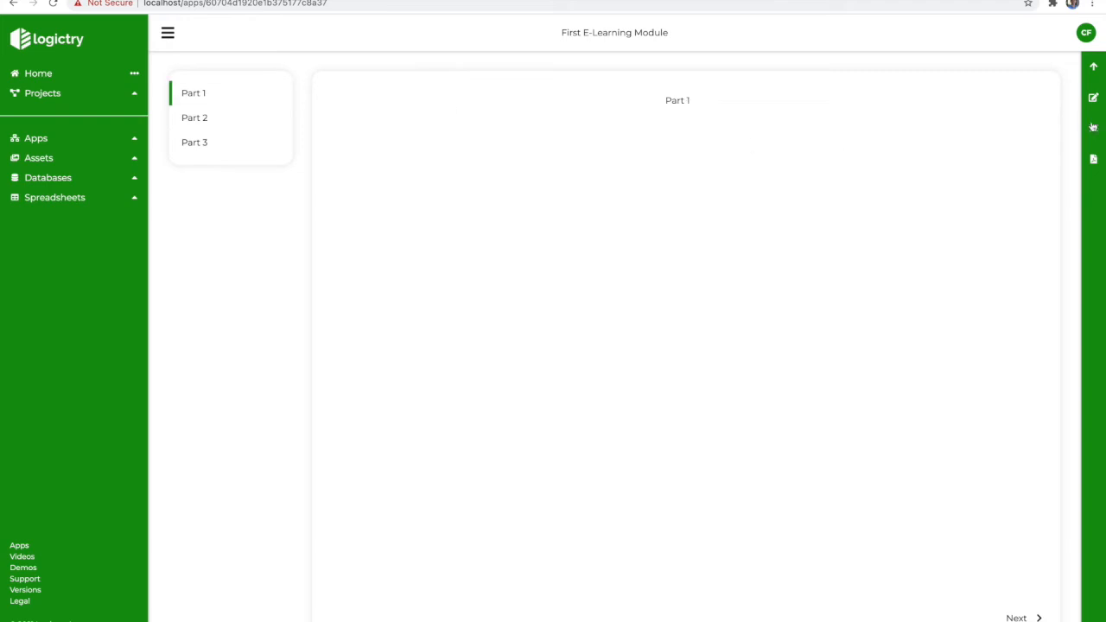
- Return to editing the module and set the Wiki's maximum depth to 2
click(1093, 99)
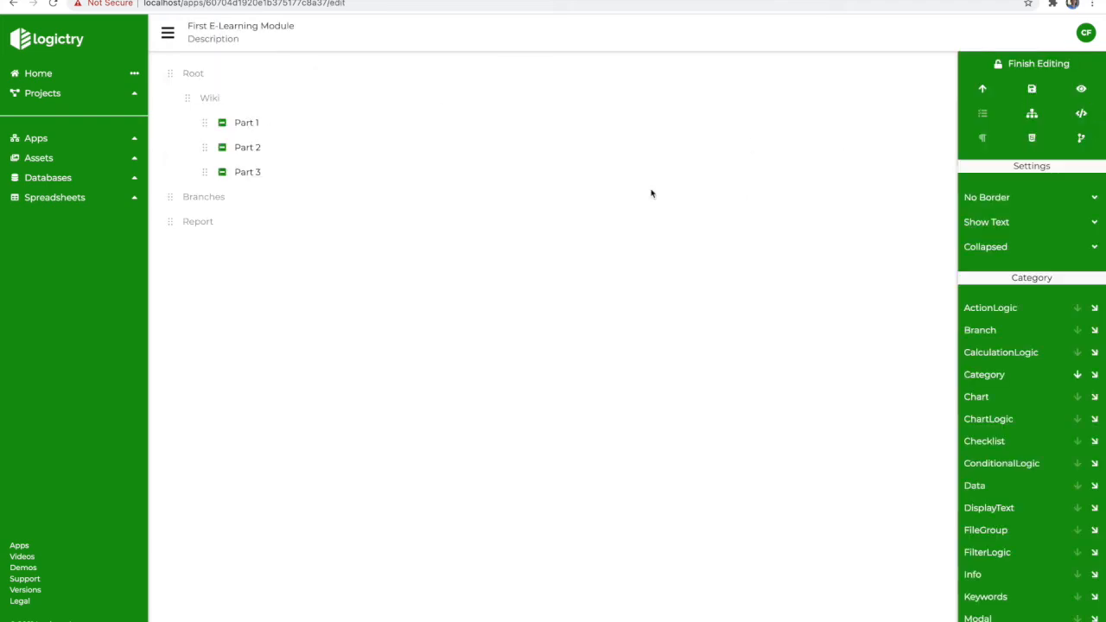
click(249, 101)
click(1011, 221)
key(BackSpace)
text(2)
- Add two nested categories named Sub topic 1 and Sub topic 2 inside Part 1
click(274, 127)
click(1095, 376)
text(Sub topic 1)
key(Return)
text(Sub topic 2)
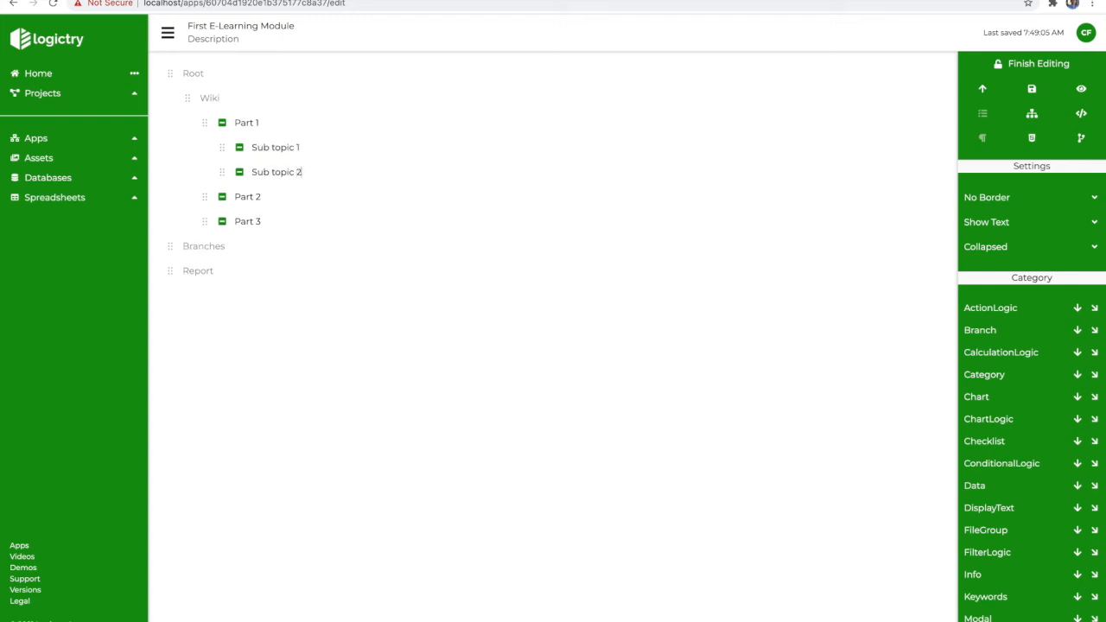
- Preview the module and view Part 1 along with its Sub topic 1 and Sub topic 2 pages
click(1085, 92)
click(238, 119)
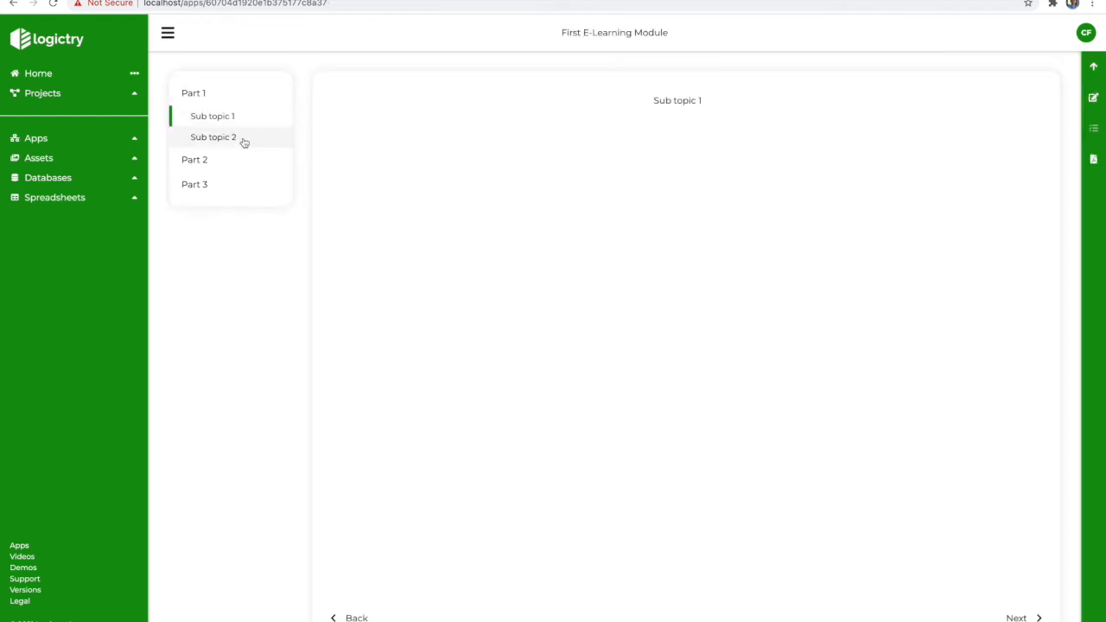
click(245, 139)
click(242, 116)
click(212, 91)
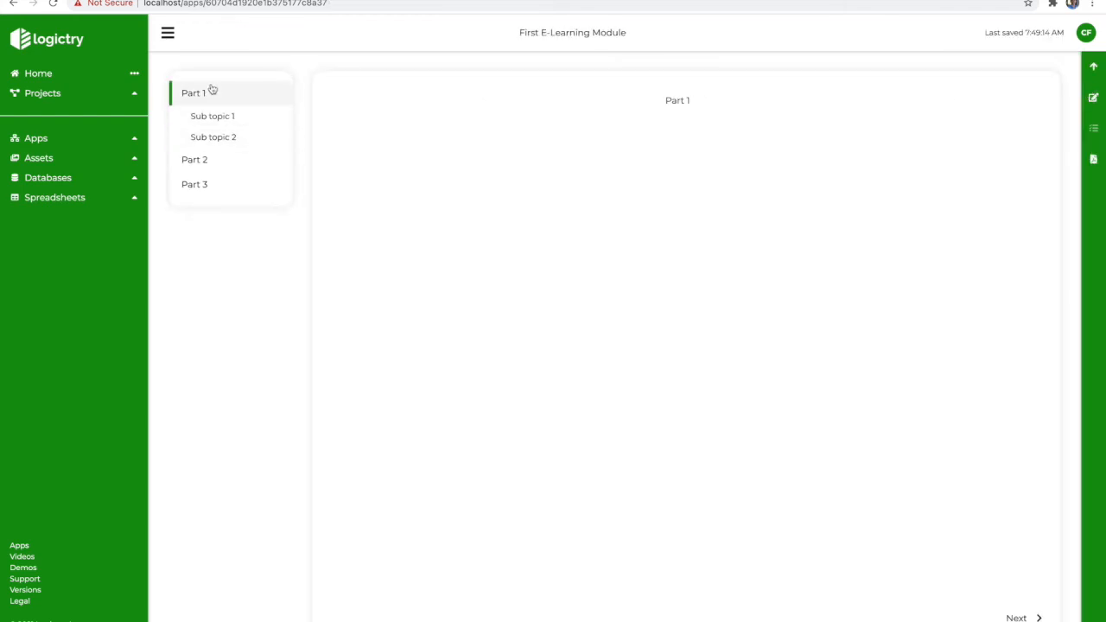
- Return to editing the module and add a Text element inside Part 1 reading "Here is the training info for Part 1"
click(1088, 95)
click(258, 122)
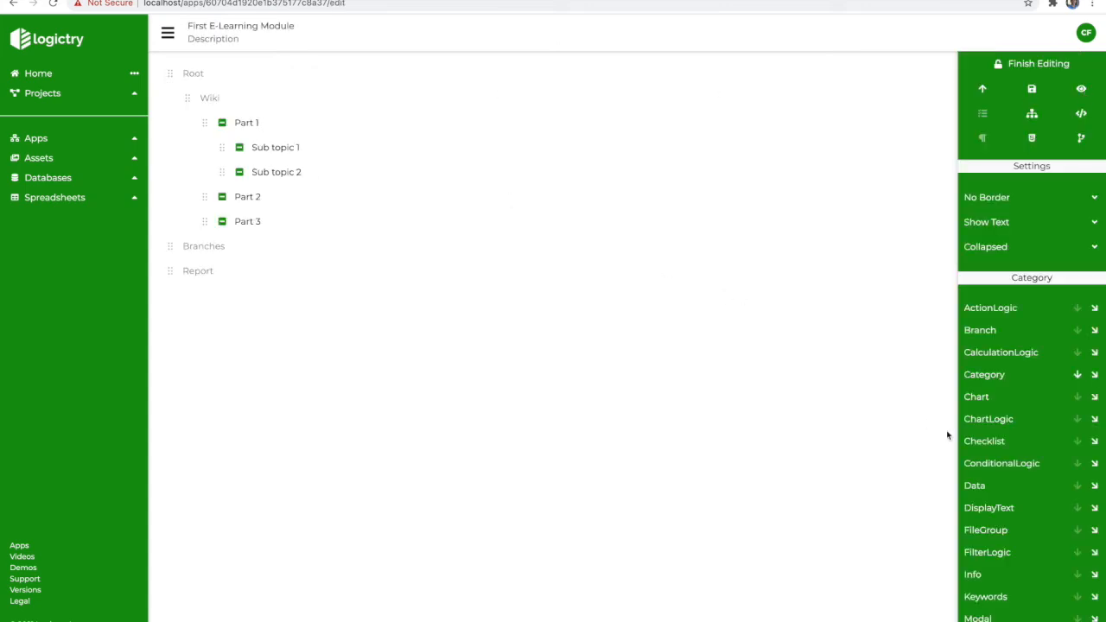
scroll(1020, 518, down, 2)
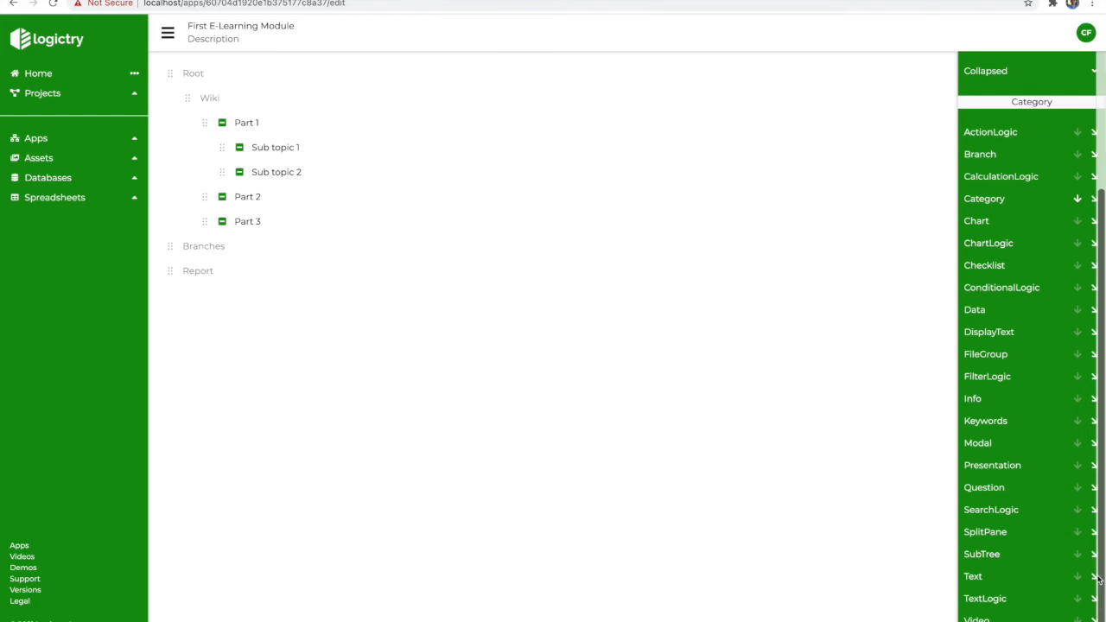
click(1095, 576)
text(Her)
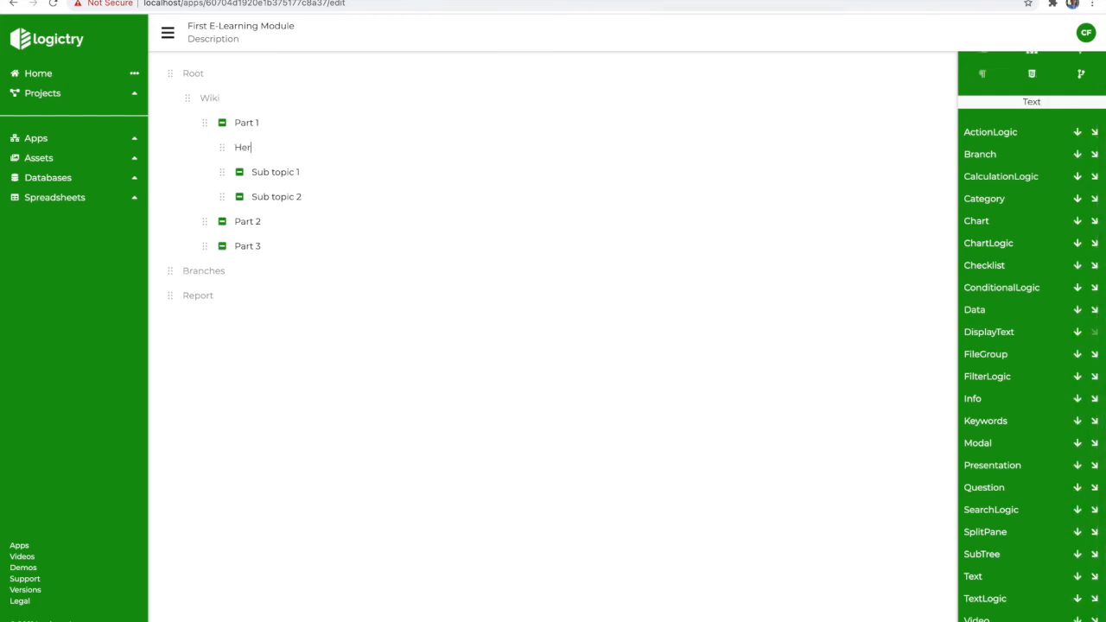
text(e is the training info for Part 1)
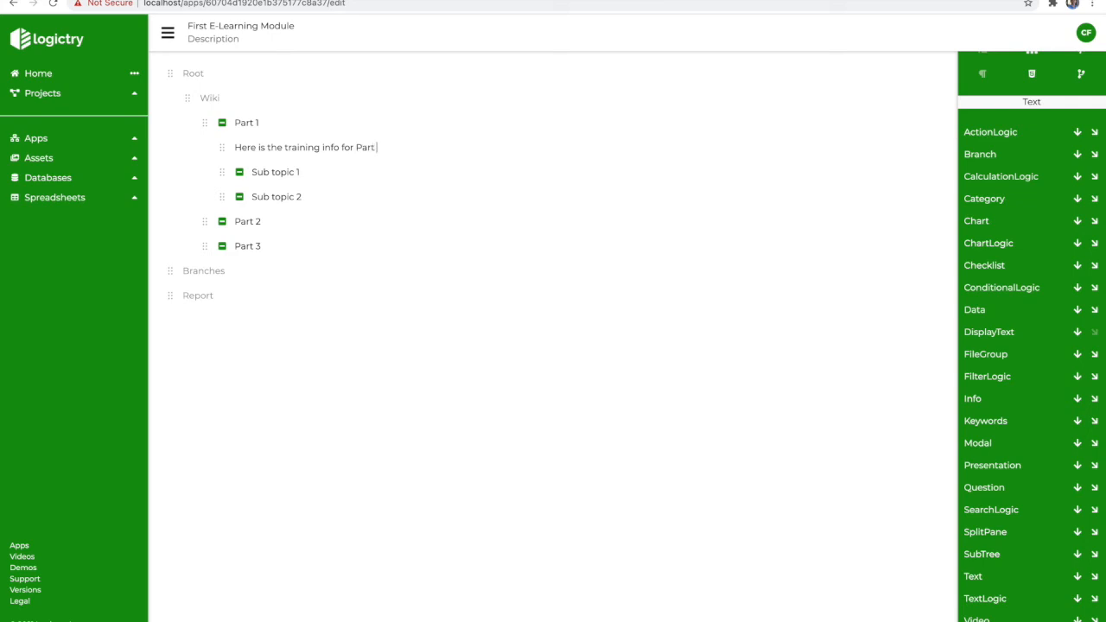
- Preview the module and view the Sub topic 1, Sub topic 2 and Part 1 pages to check the new text
scroll(1046, 122, up, 1)
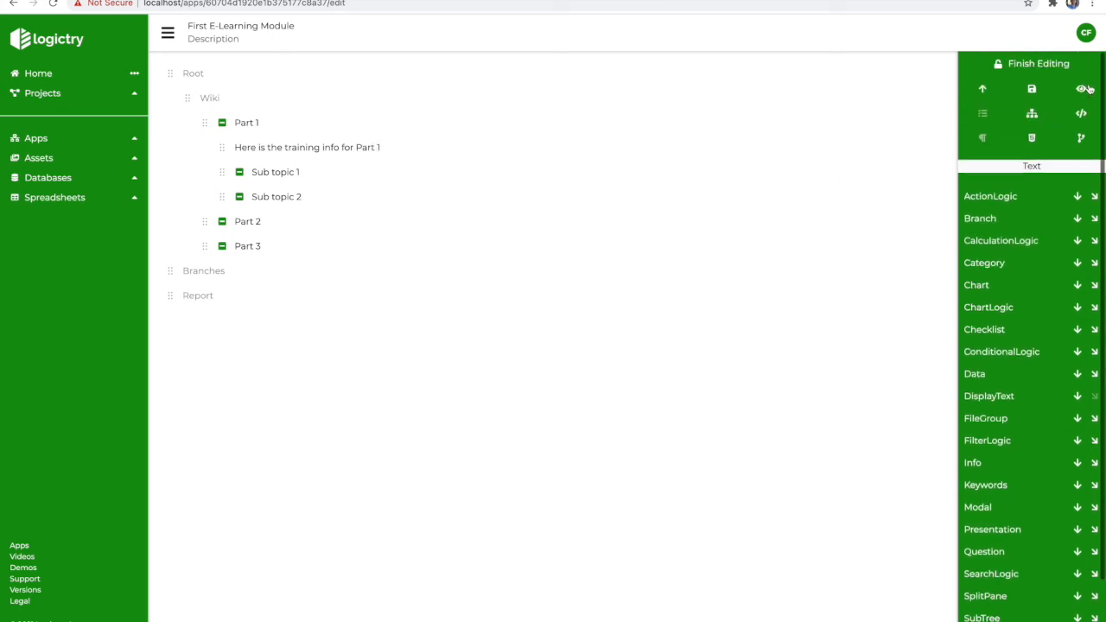
click(1081, 88)
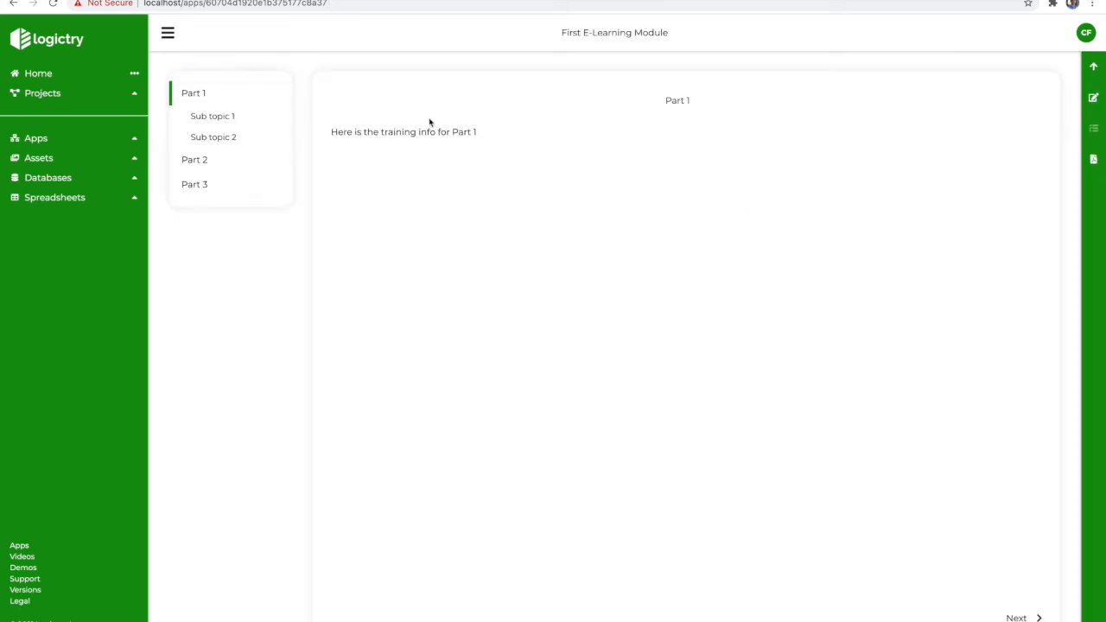
click(205, 113)
click(218, 136)
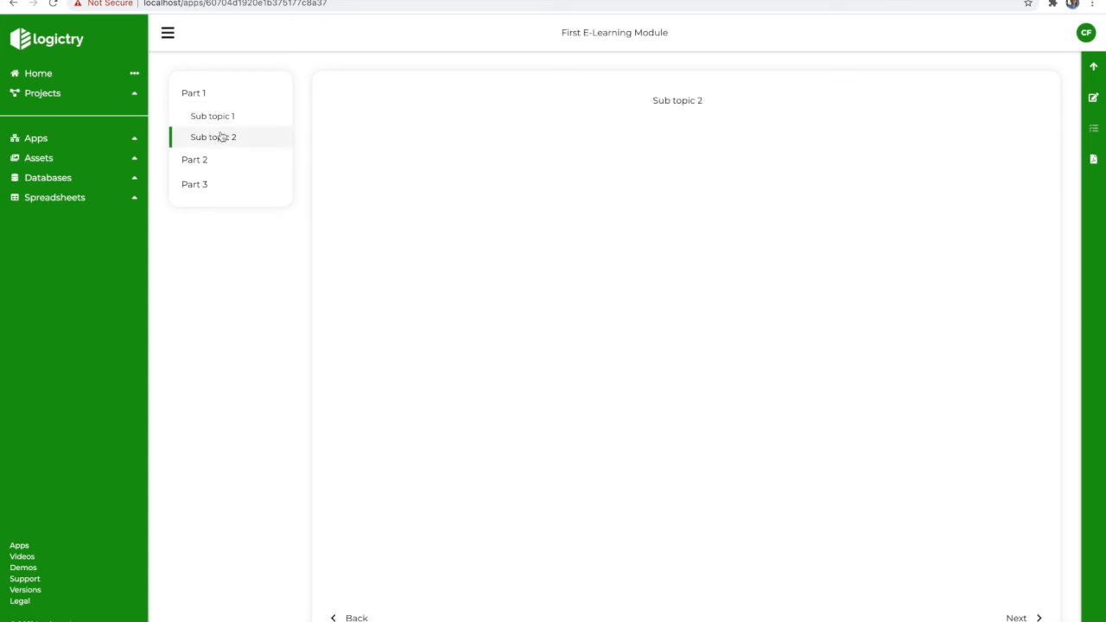
click(216, 97)
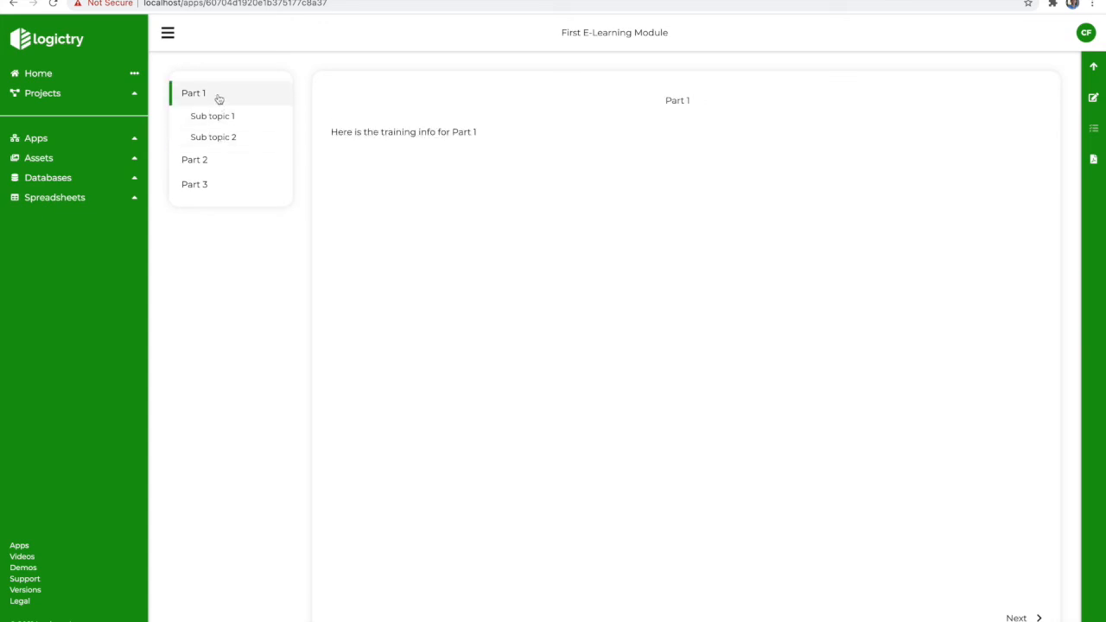
- Return to editing and add a Question below Part 1's training text reading "What is your familiarity with these topics?"
click(1093, 98)
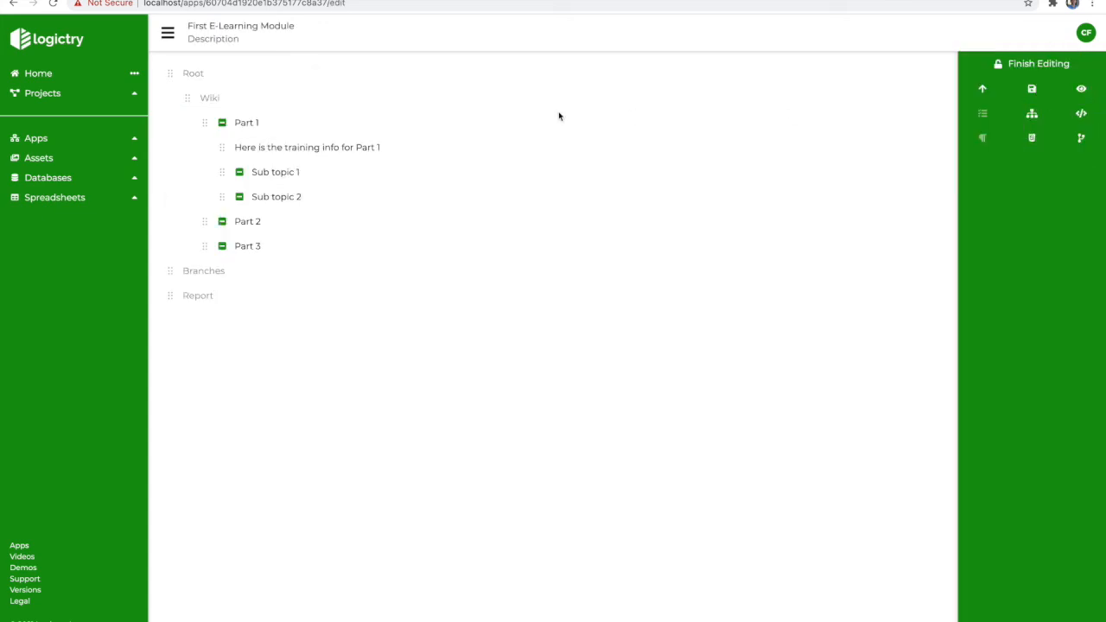
click(256, 147)
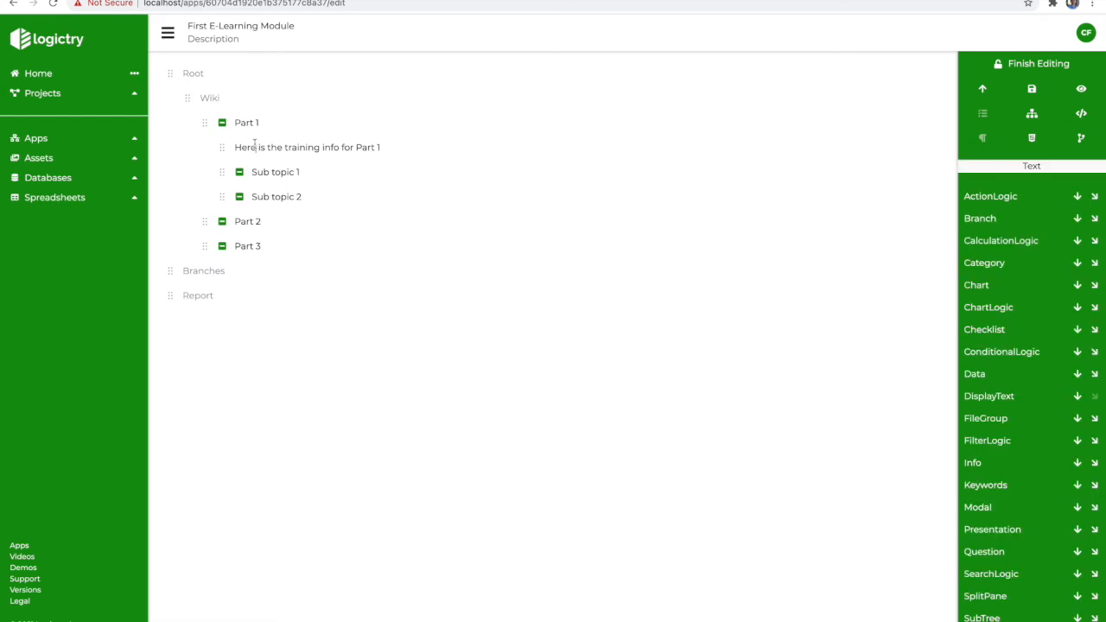
click(1077, 551)
text(What is your familiarity with these topics)
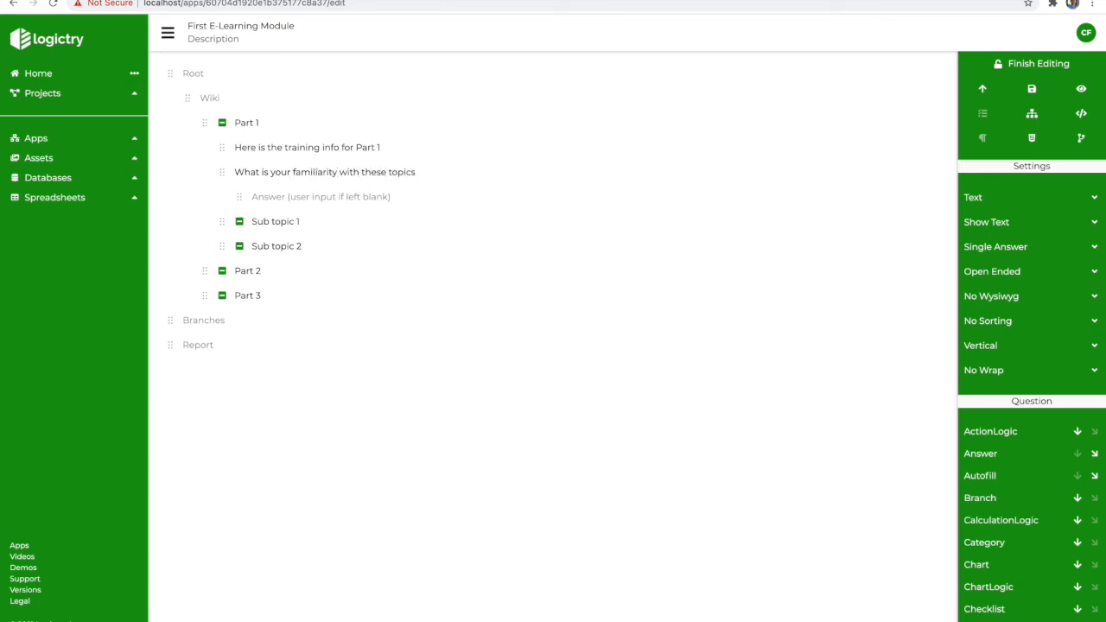
text(?)
- Fill in three answers for the familiarity question: Topic 1, Topic 2 and Topic 3
key(Down)
text(Topic 1)
key(Return)
text(Topic 2)
key(Return)
text(Topic 3)
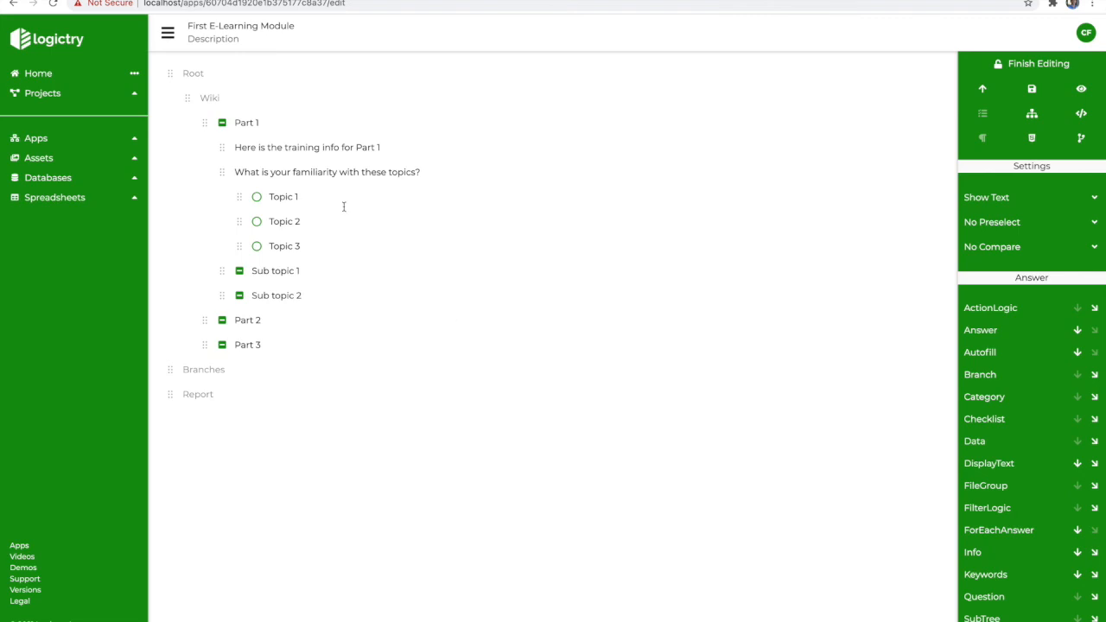
- Set the familiarity question to accept Multiple Answers
click(306, 171)
click(1014, 246)
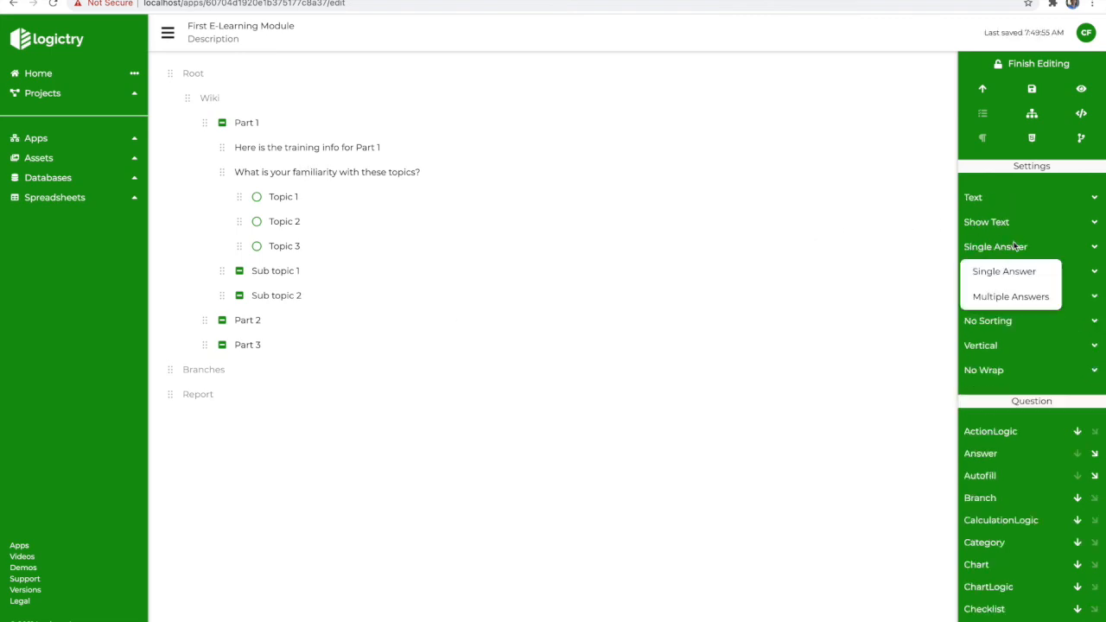
click(1011, 297)
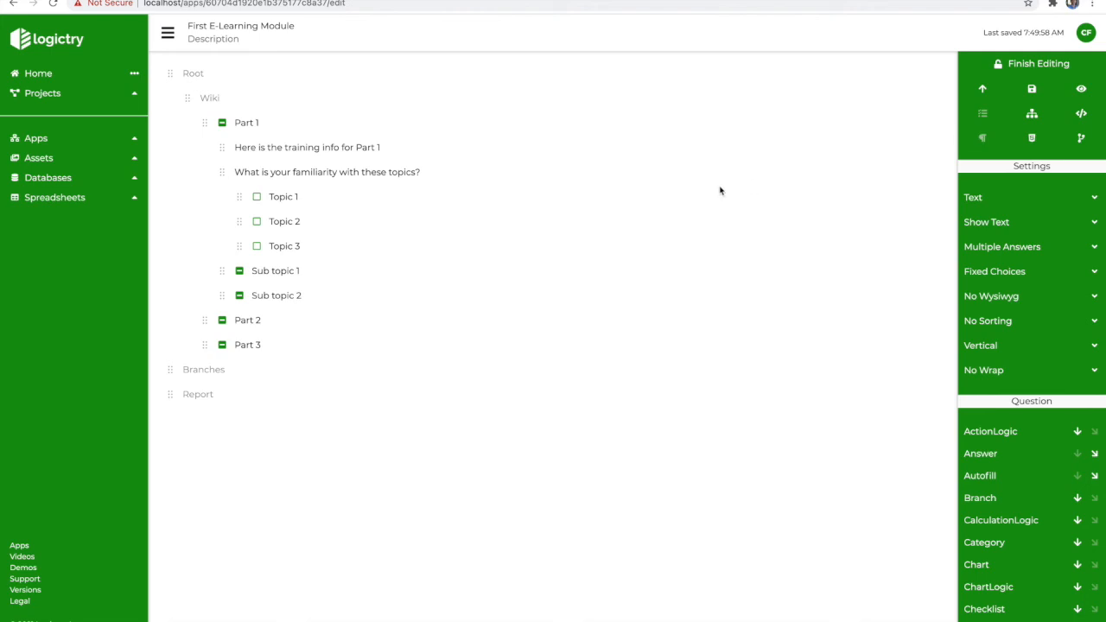
- Preview the module and try the familiarity question by selecting Topic 1 and Topic 3
click(1081, 88)
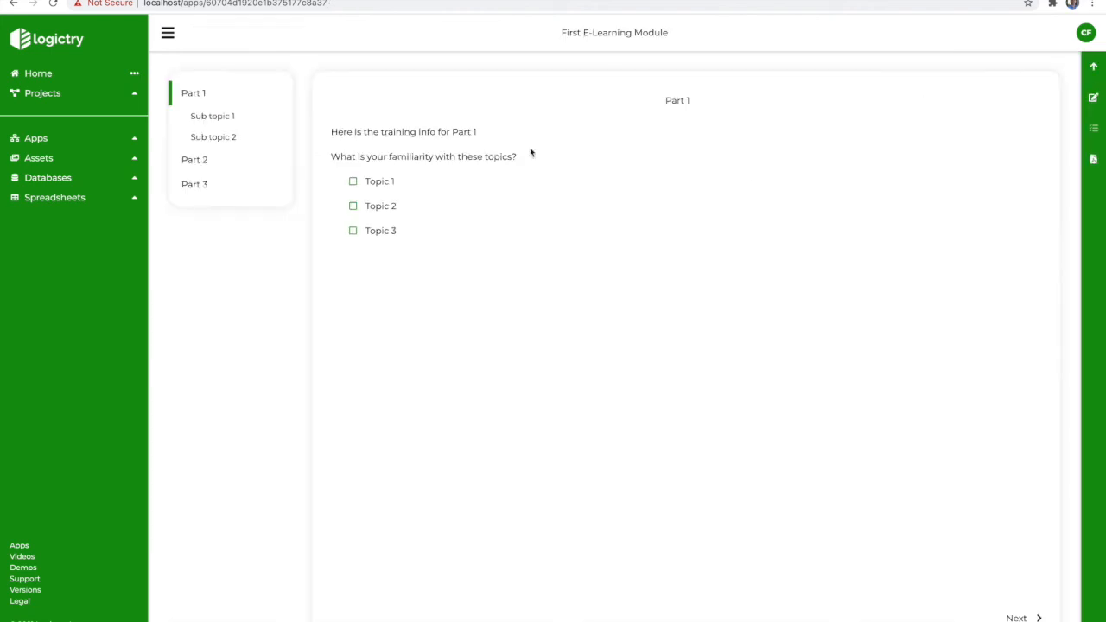
click(353, 183)
click(358, 244)
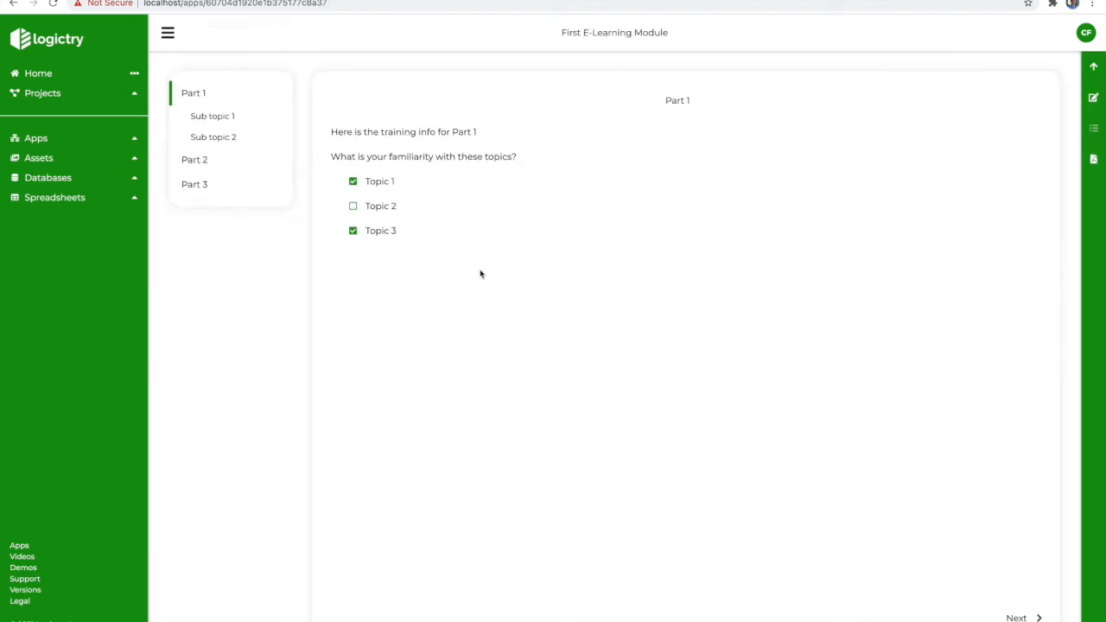